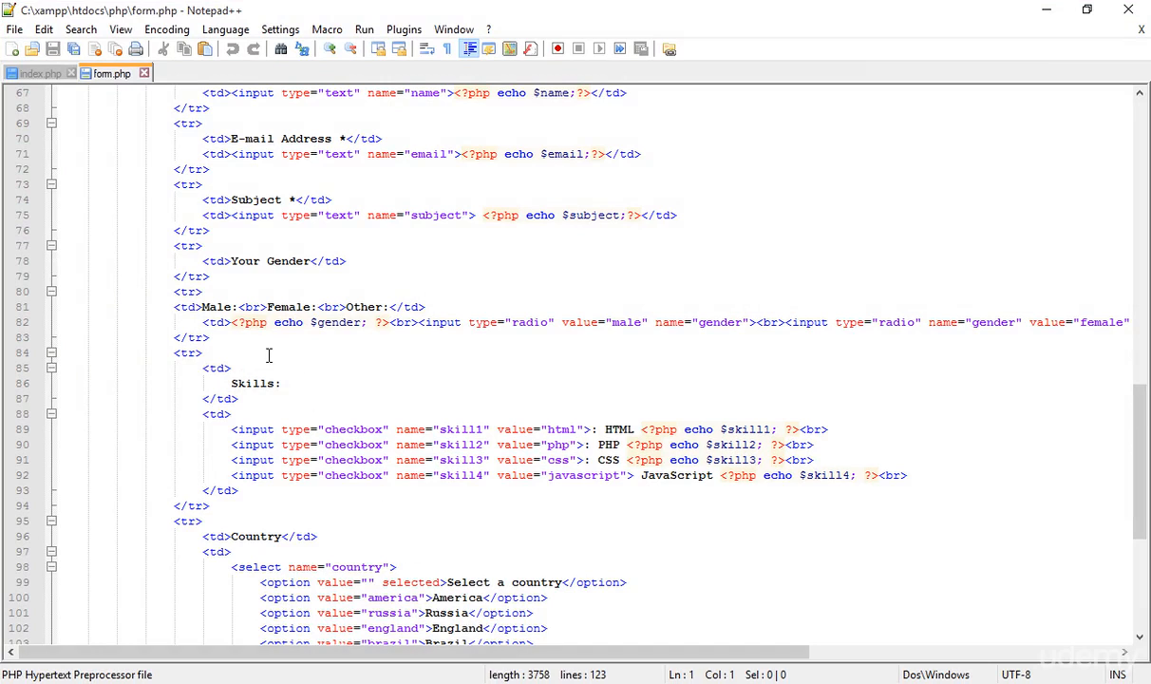
# Look through the index.php page skeleton and the source of form.php up to its first line.
pyautogui.click(33, 73)
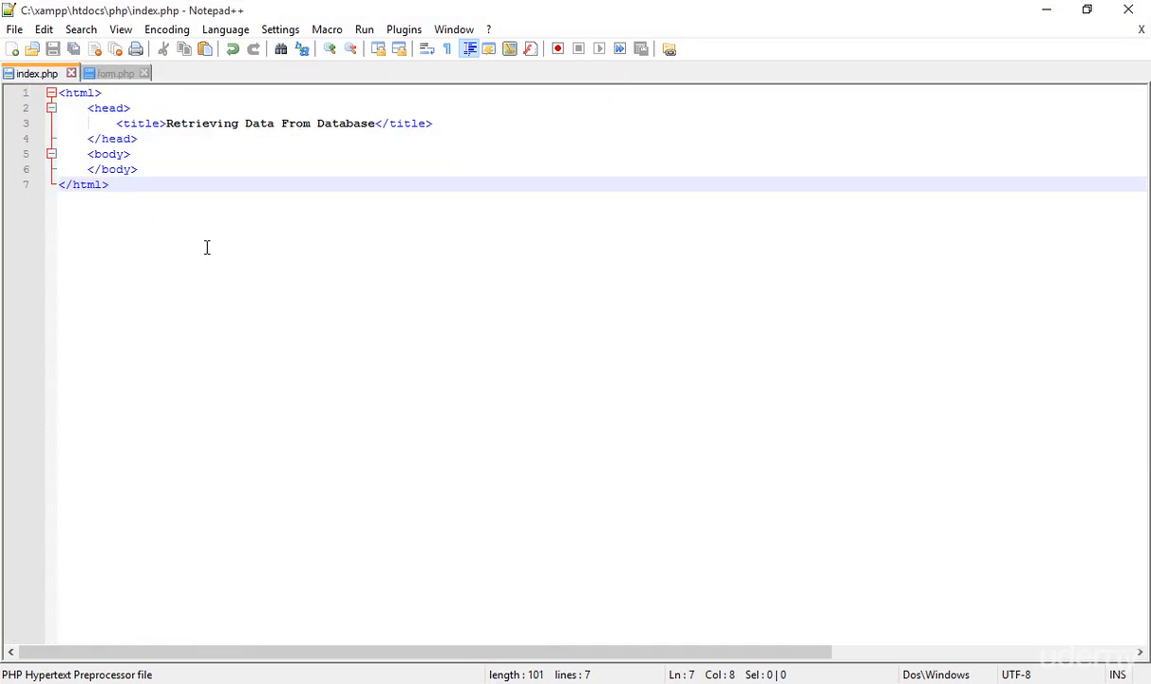
pyautogui.moveTo(200, 239); pyautogui.dragTo(17, 66)
pyautogui.click(427, 322)
pyautogui.click(101, 76)
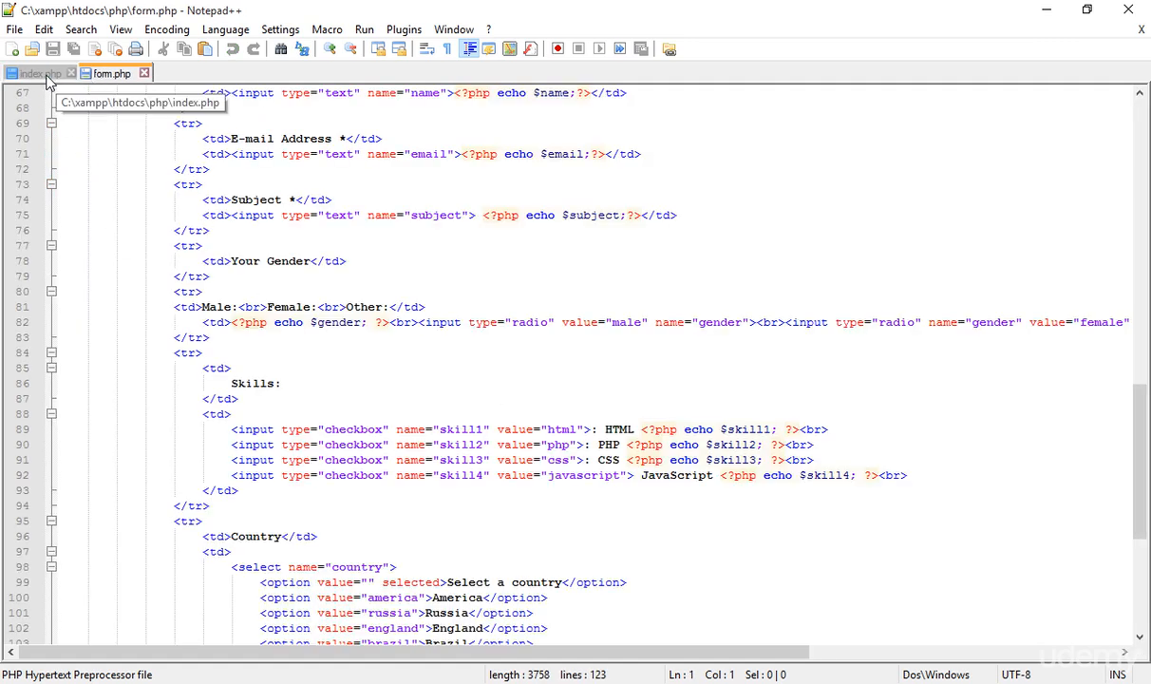
pyautogui.scroll(5, 445, 423)
pyautogui.scroll(17, 445, 424)
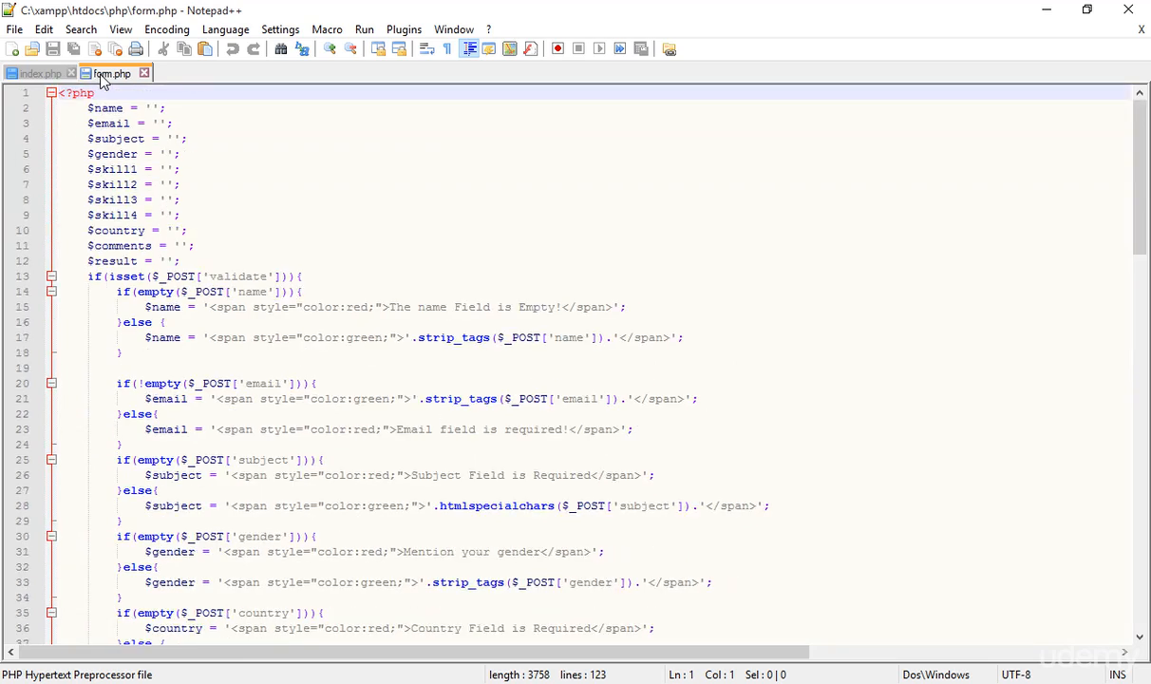
# Switch to Chrome and load localhost/php/form.php.
pyautogui.click(608, 681)
pyautogui.click(203, 38)
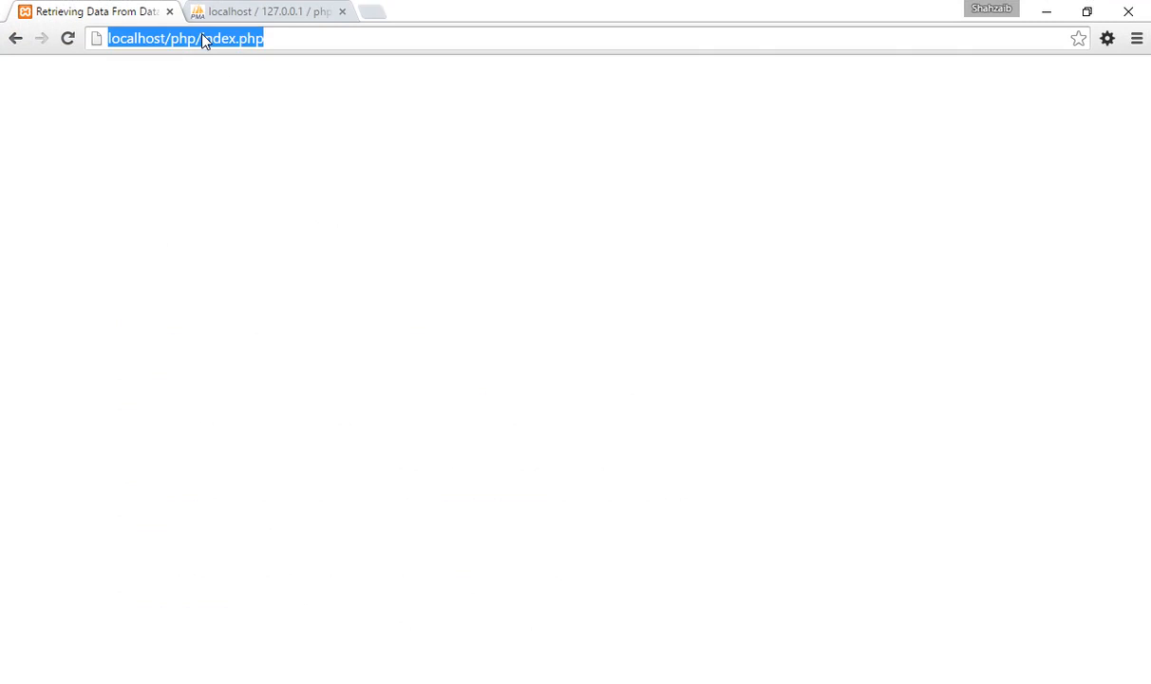
pyautogui.press('Return')
pyautogui.moveTo(200, 38); pyautogui.dragTo(352, 38)
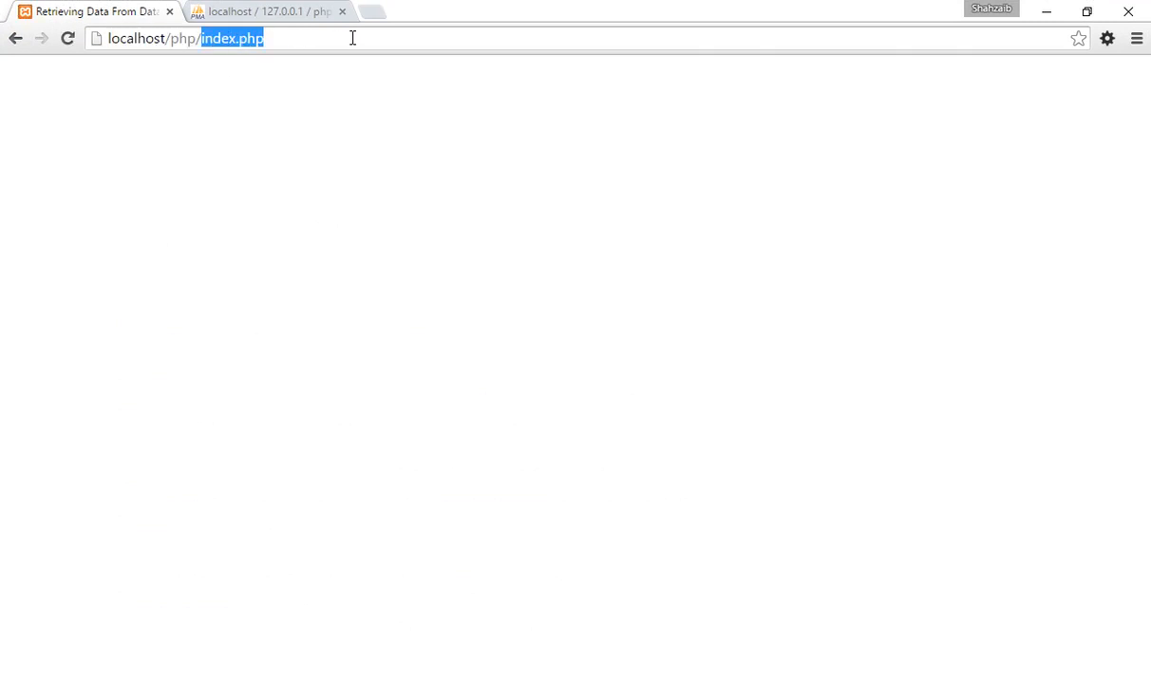
pyautogui.write('form.php')
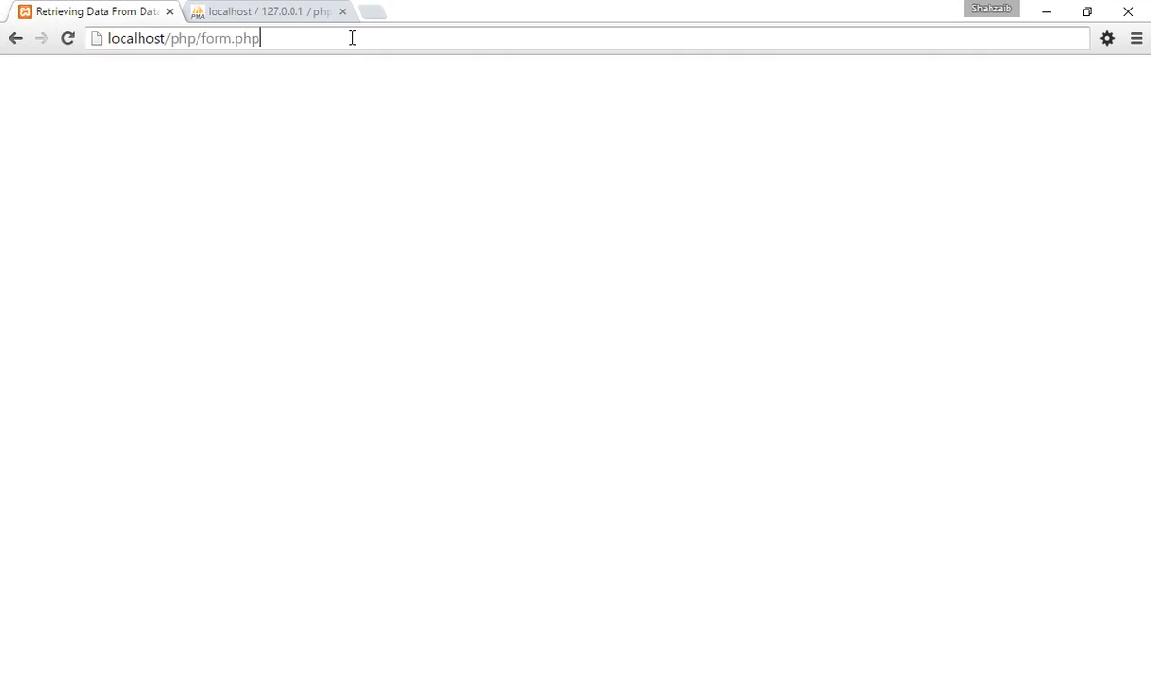
pyautogui.press('Return')
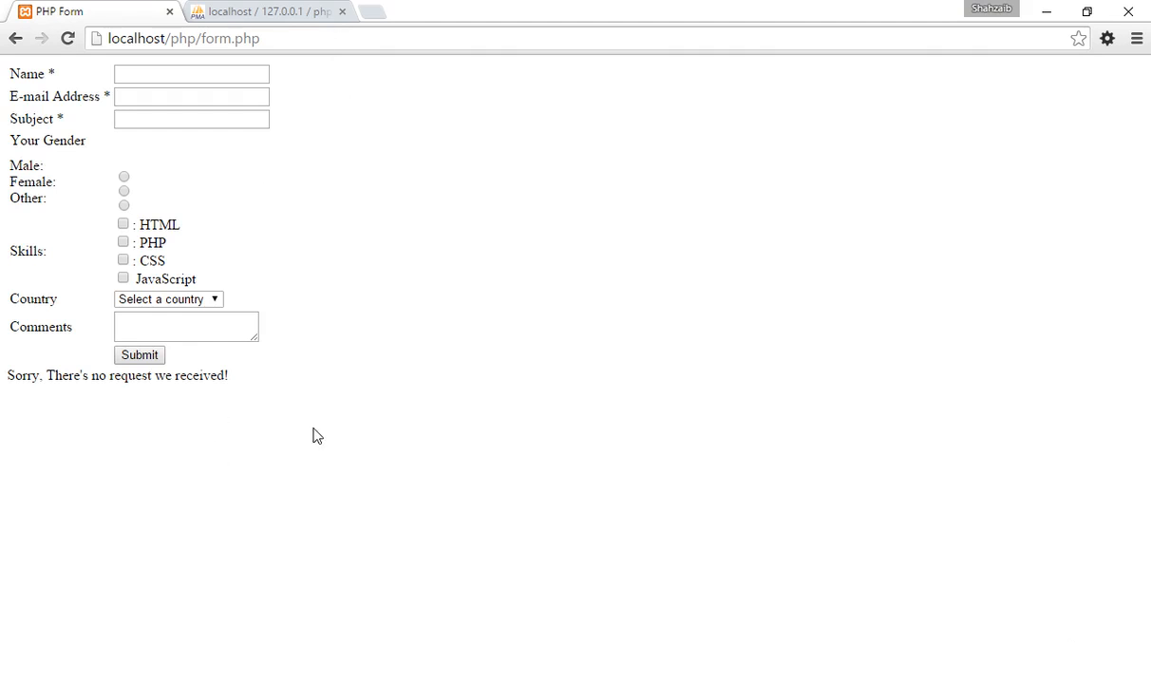
# Examine the fields of the rendered form and return to localhost/php/index.php.
pyautogui.moveTo(308, 423); pyautogui.dragTo(14, 68)
pyautogui.click(14, 68)
pyautogui.moveTo(313, 418); pyautogui.dragTo(13, 95)
pyautogui.click(650, 318)
pyautogui.click(15, 38)
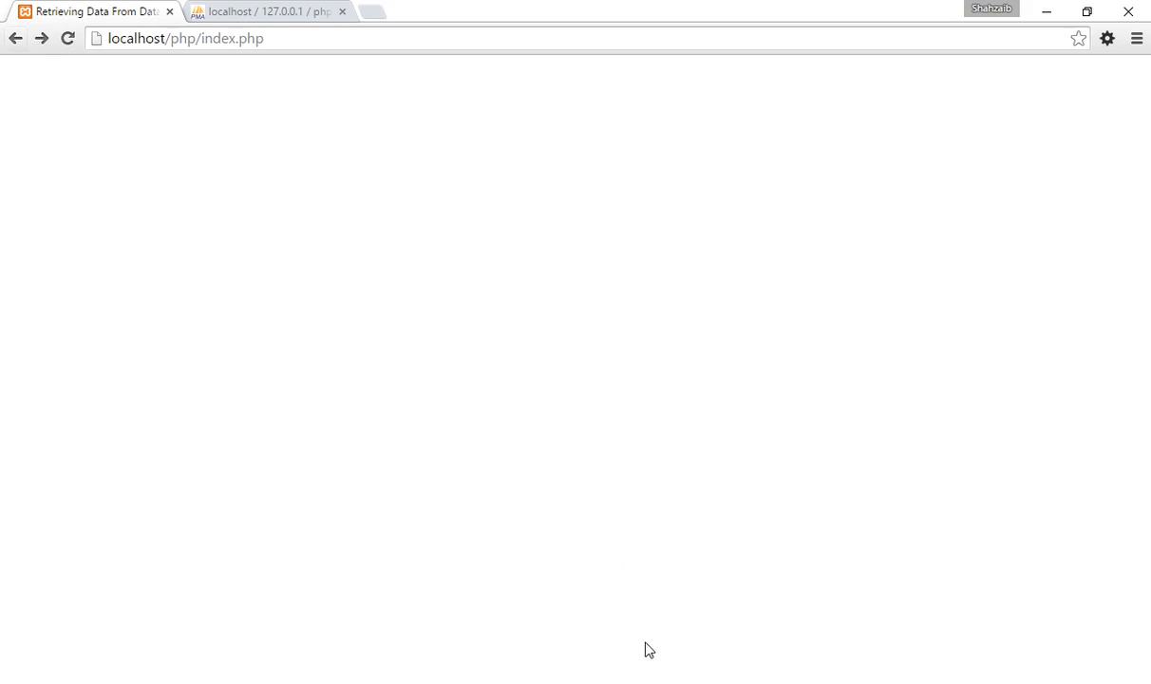
# Switch to Notepad++, remove the blank line between the name and email checks in form.php, and save the file.
pyautogui.hotkey('alt', 'Tab')
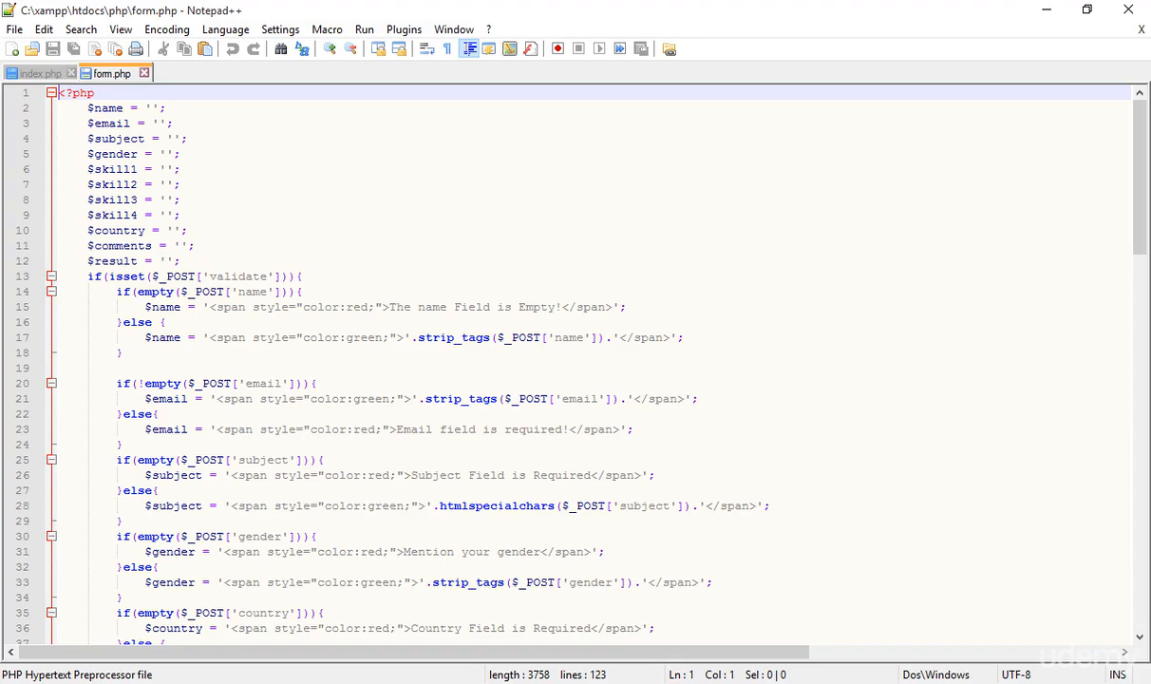
pyautogui.click(42, 73)
pyautogui.click(90, 74)
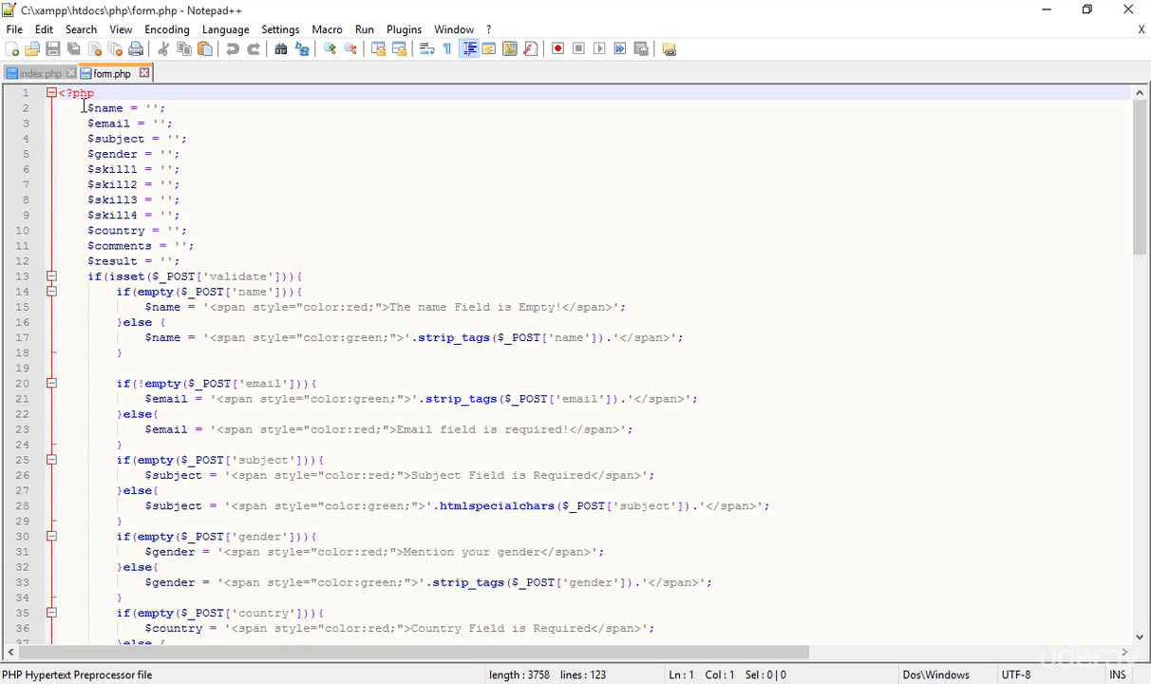
pyautogui.click(176, 368)
pyautogui.press('BackSpace')
pyautogui.press('BackSpace')
pyautogui.press('BackSpace')
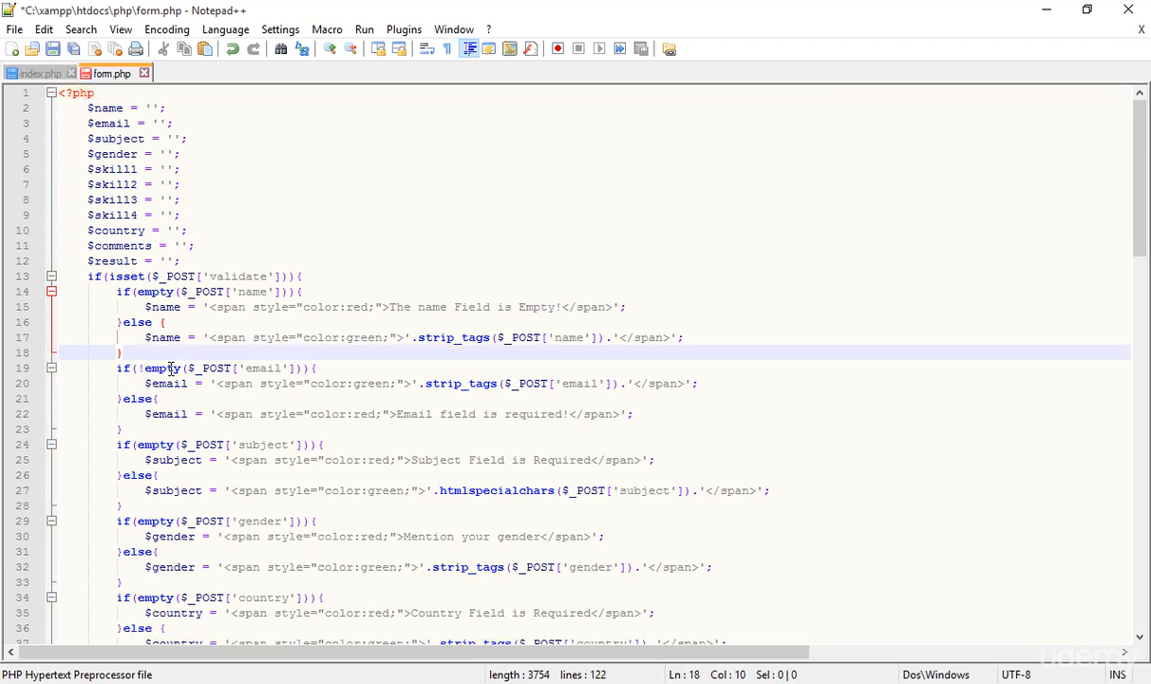
pyautogui.hotkey('ctrl', 's')
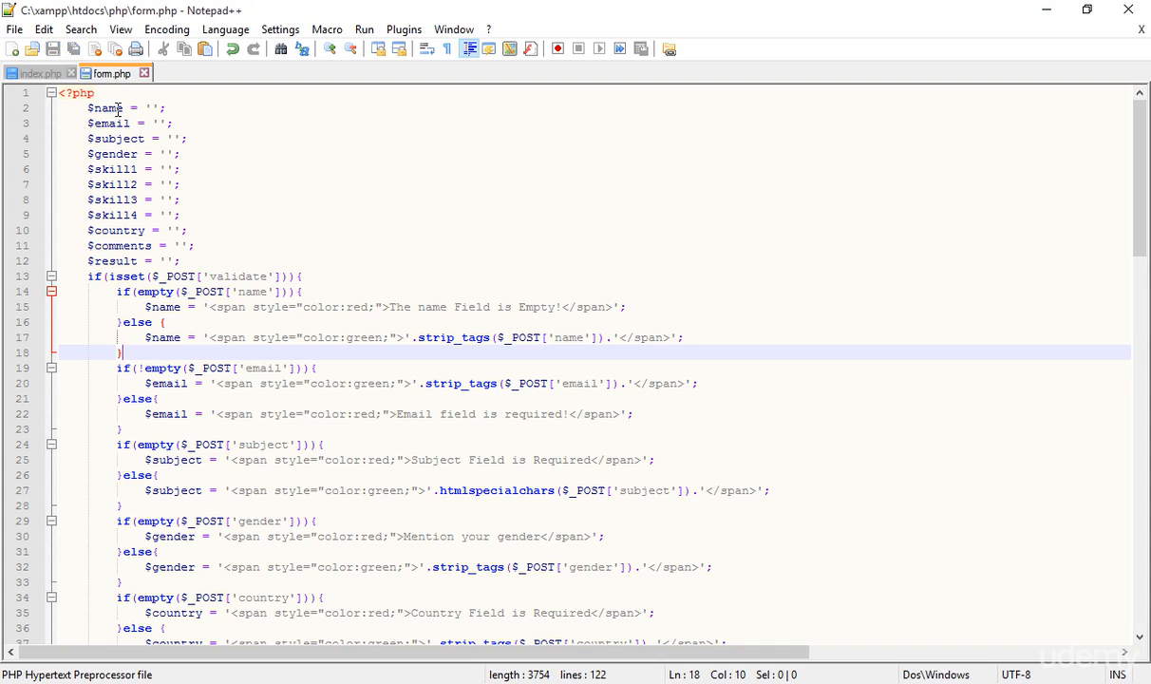
# Bring up index.php and examine its HTML skeleton and title text.
pyautogui.click(16, 78)
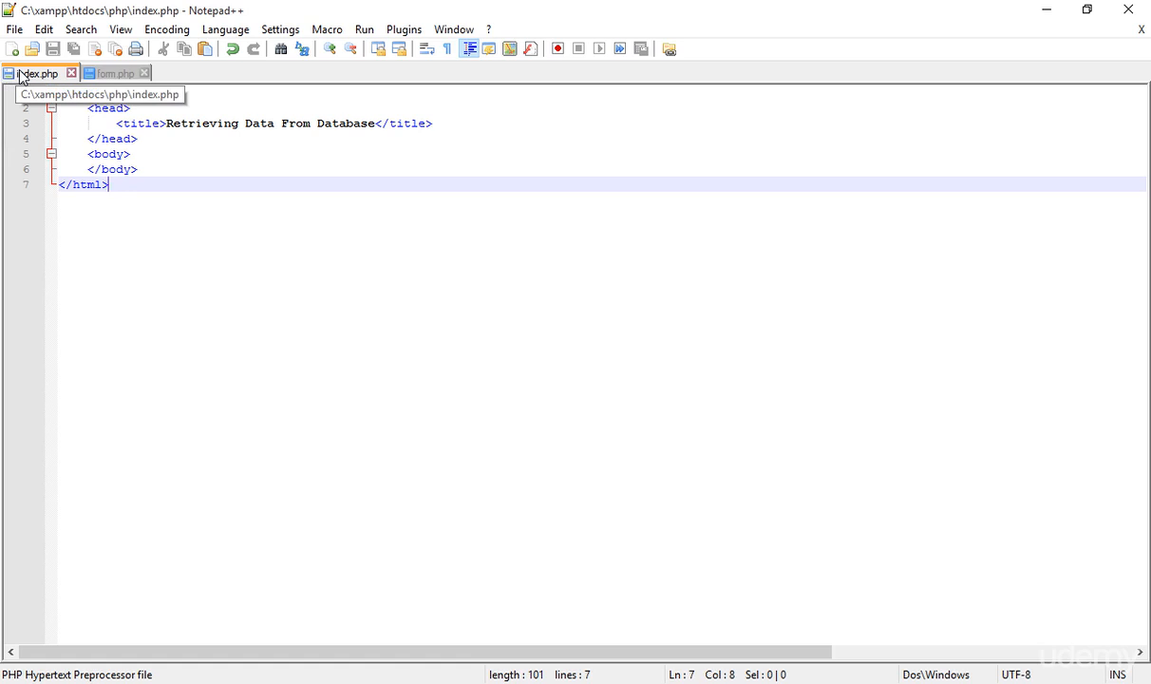
pyautogui.hotkey('ctrl', 'a')
pyautogui.click(273, 304)
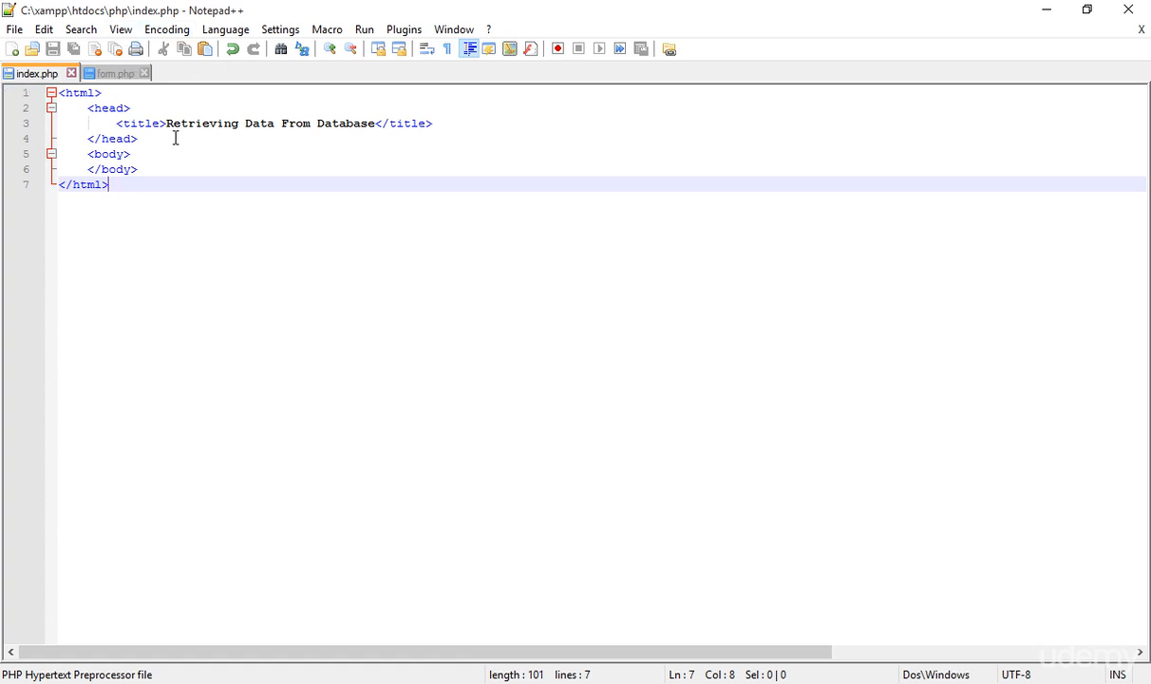
pyautogui.moveTo(166, 123); pyautogui.dragTo(343, 116)
pyautogui.click(373, 124)
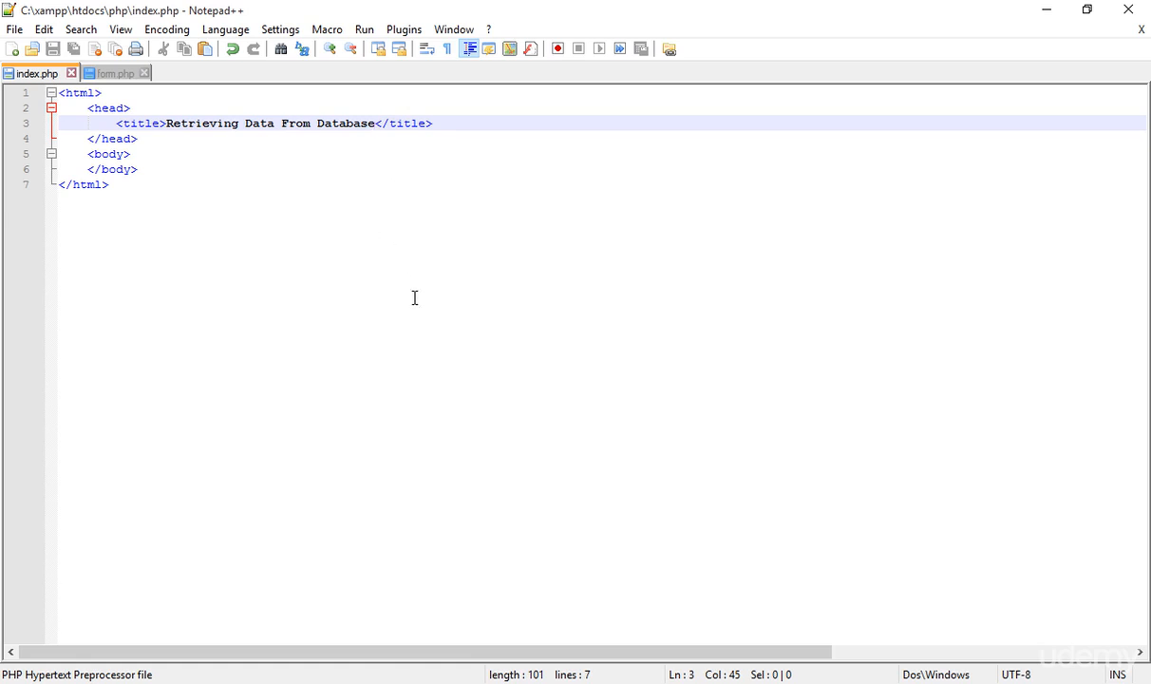
# Switch to File Explorer and examine the files in the php folder inside htdocs.
pyautogui.click(462, 682)
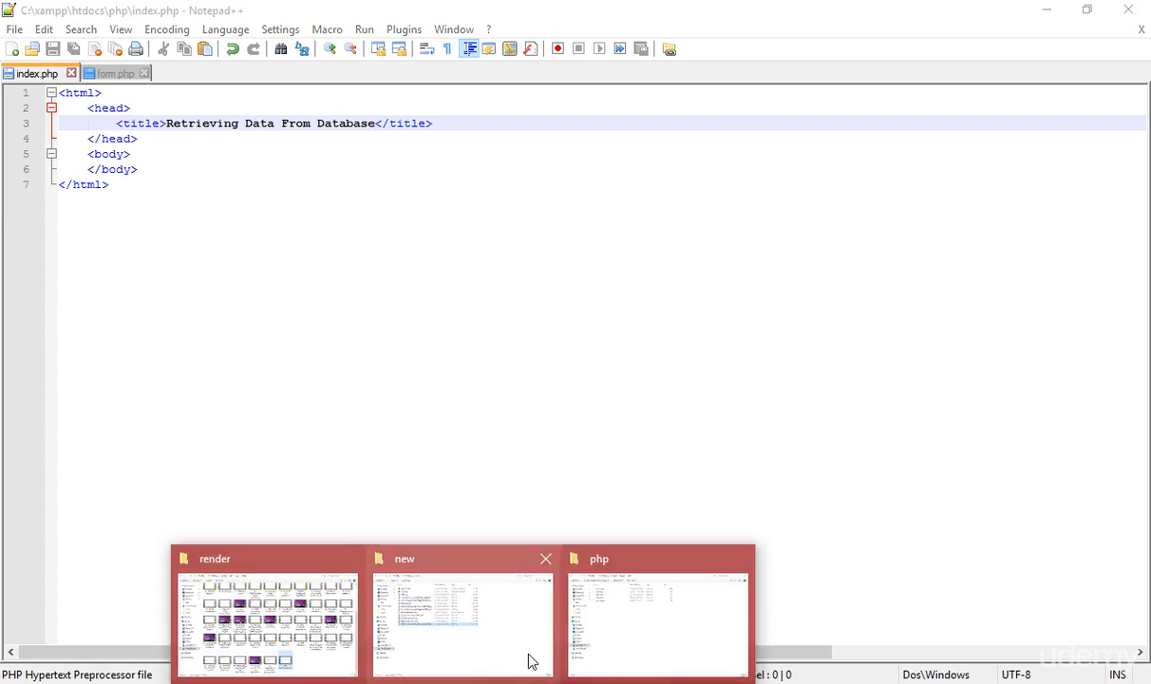
pyautogui.click(626, 619)
pyautogui.click(348, 38)
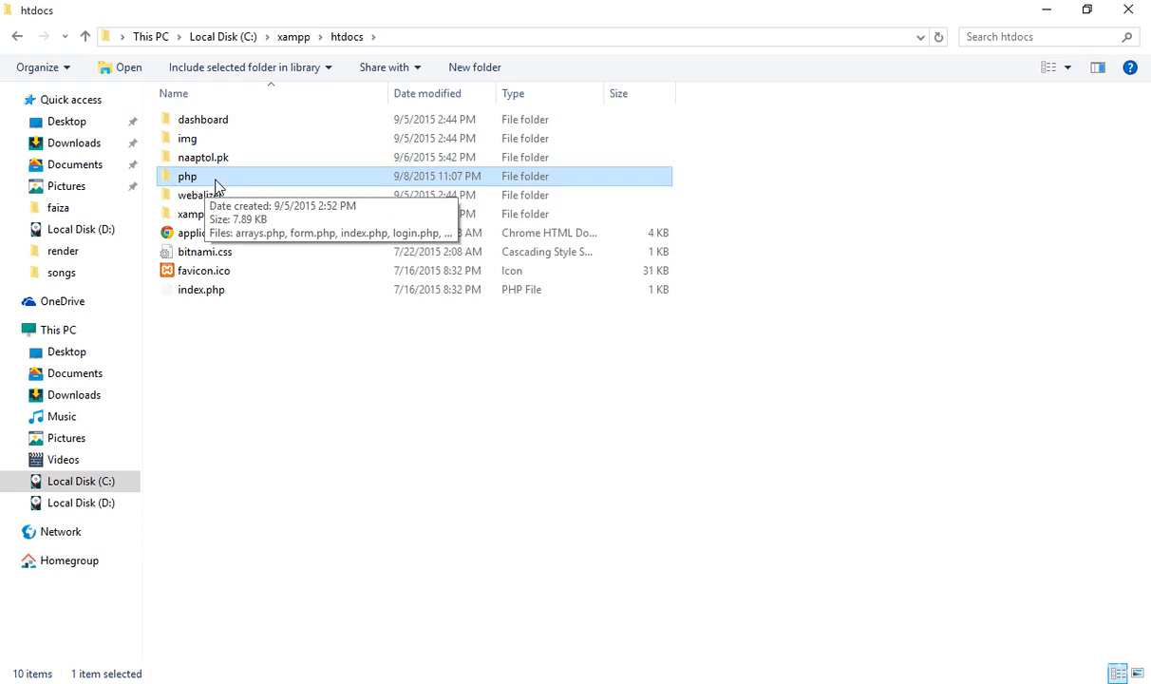
pyautogui.doubleClick(211, 181)
pyautogui.moveTo(277, 290); pyautogui.dragTo(128, 90)
pyautogui.click(383, 367)
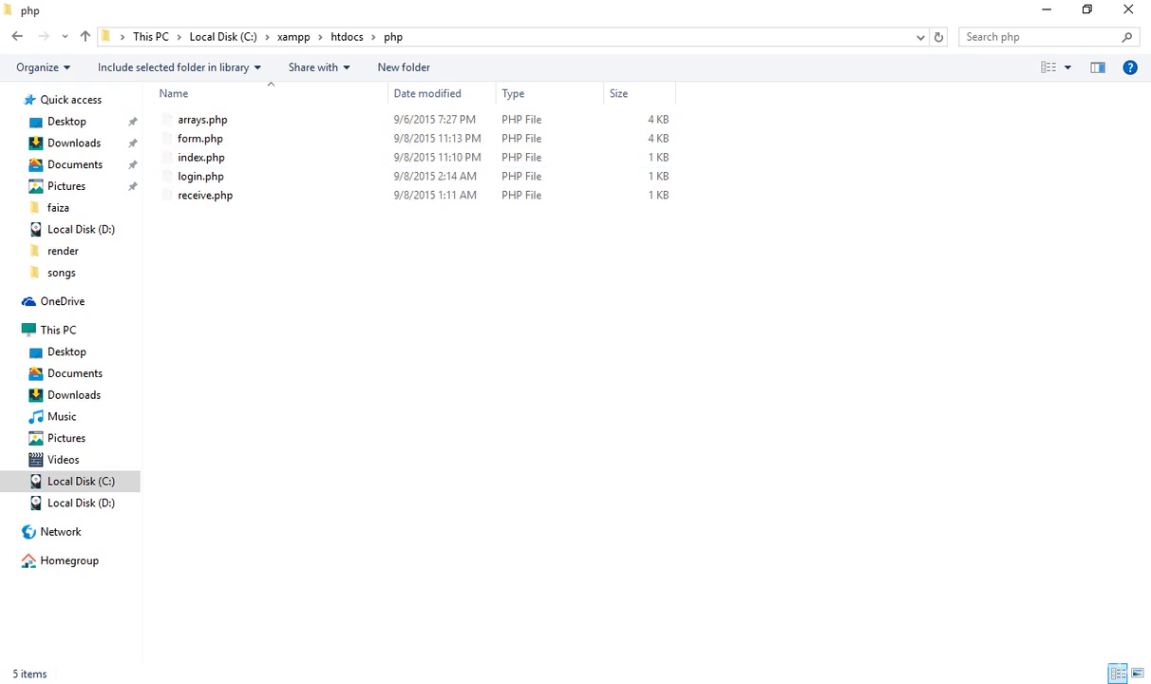
# Switch to Chrome and examine the localhost and php folder parts of the index.php address.
pyautogui.hotkey('alt', 'Tab')
pyautogui.moveTo(108, 37); pyautogui.dragTo(196, 36)
pyautogui.click(160, 36)
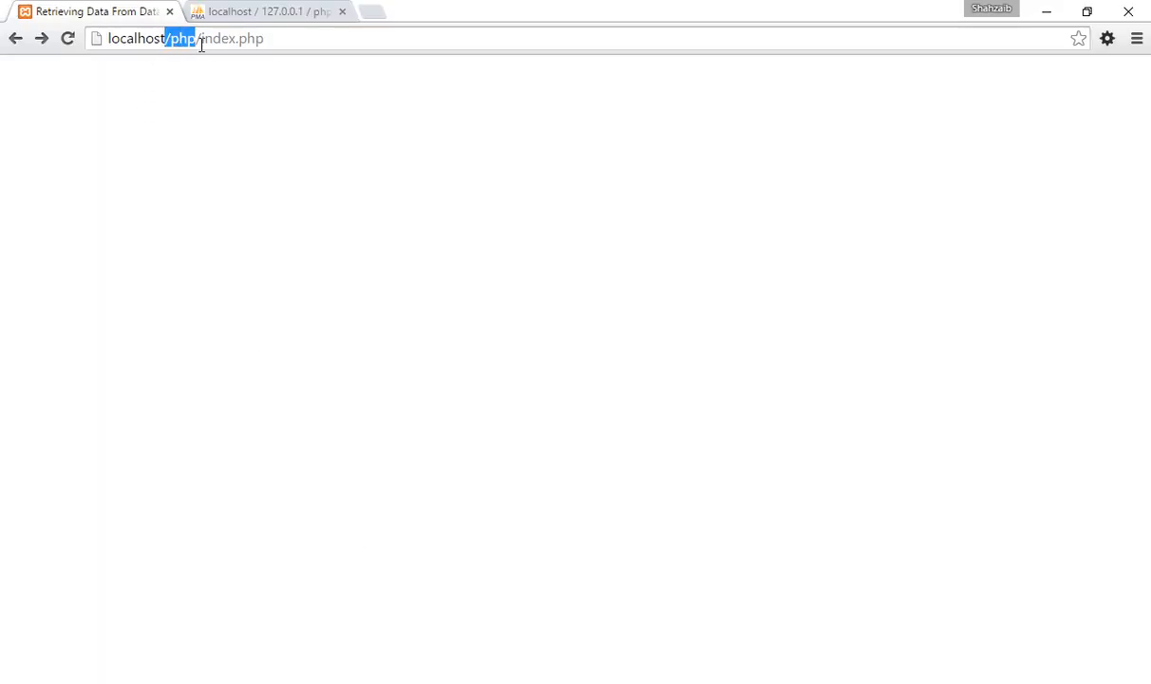
pyautogui.click(174, 83)
pyautogui.moveTo(170, 38); pyautogui.dragTo(195, 38)
pyautogui.click(195, 188)
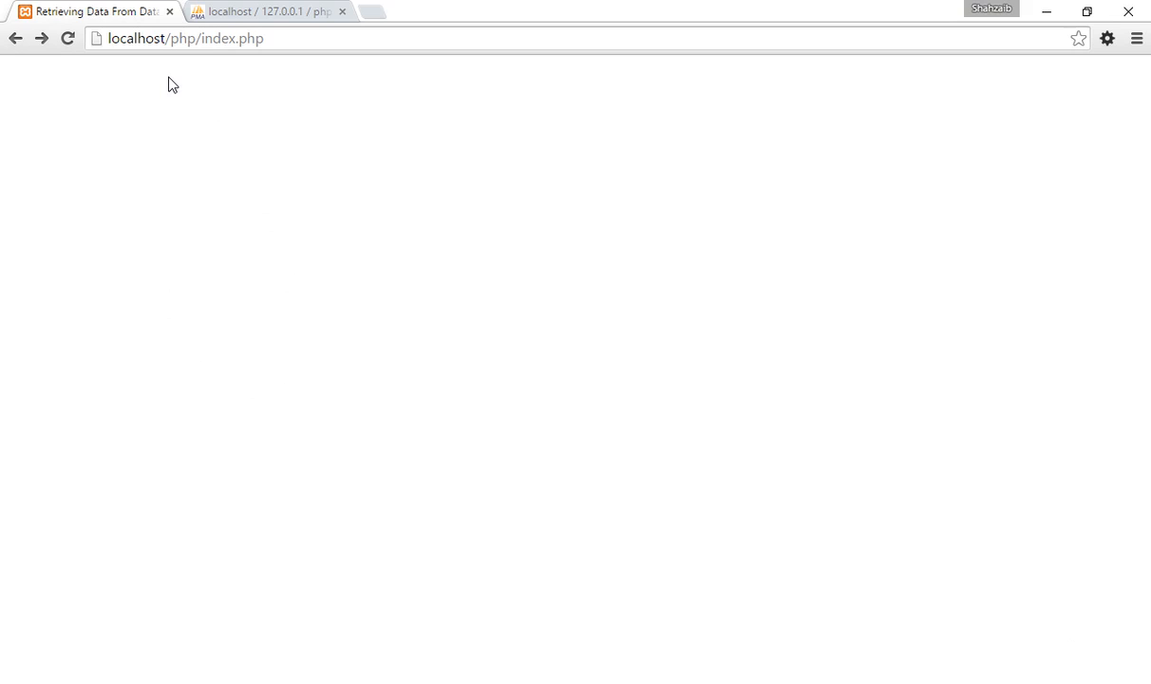
# Bring up phpMyAdmin in Chrome and load its home page at localhost/phpmyadmin/.
pyautogui.click(627, 682)
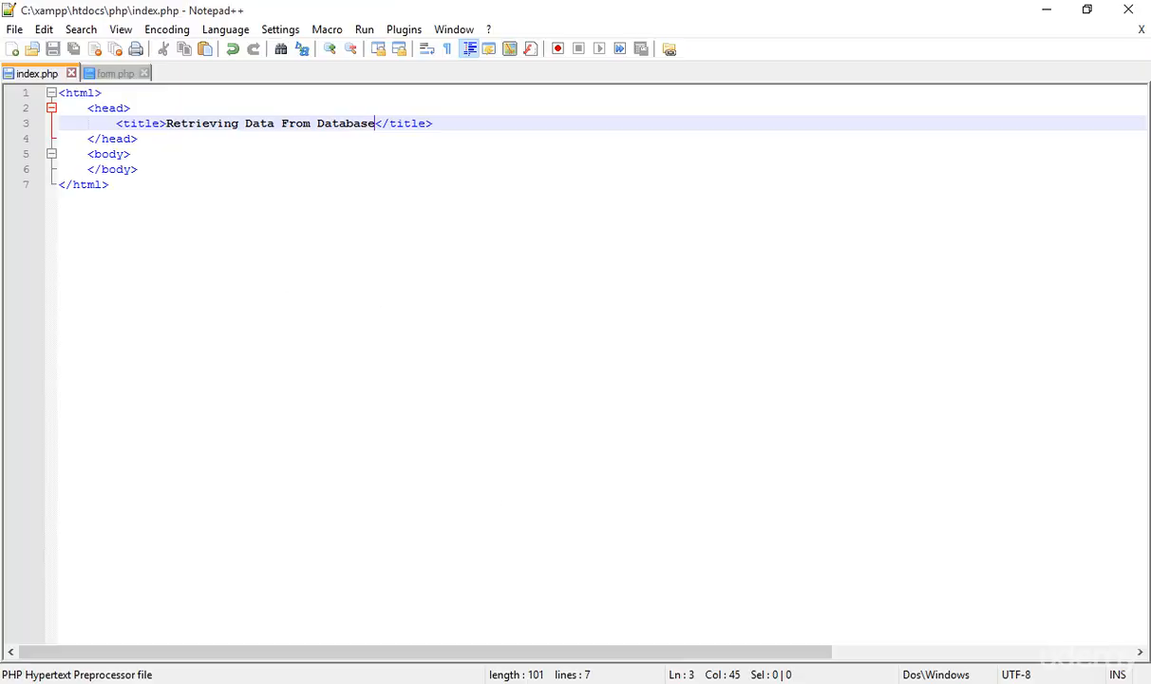
pyautogui.click(562, 682)
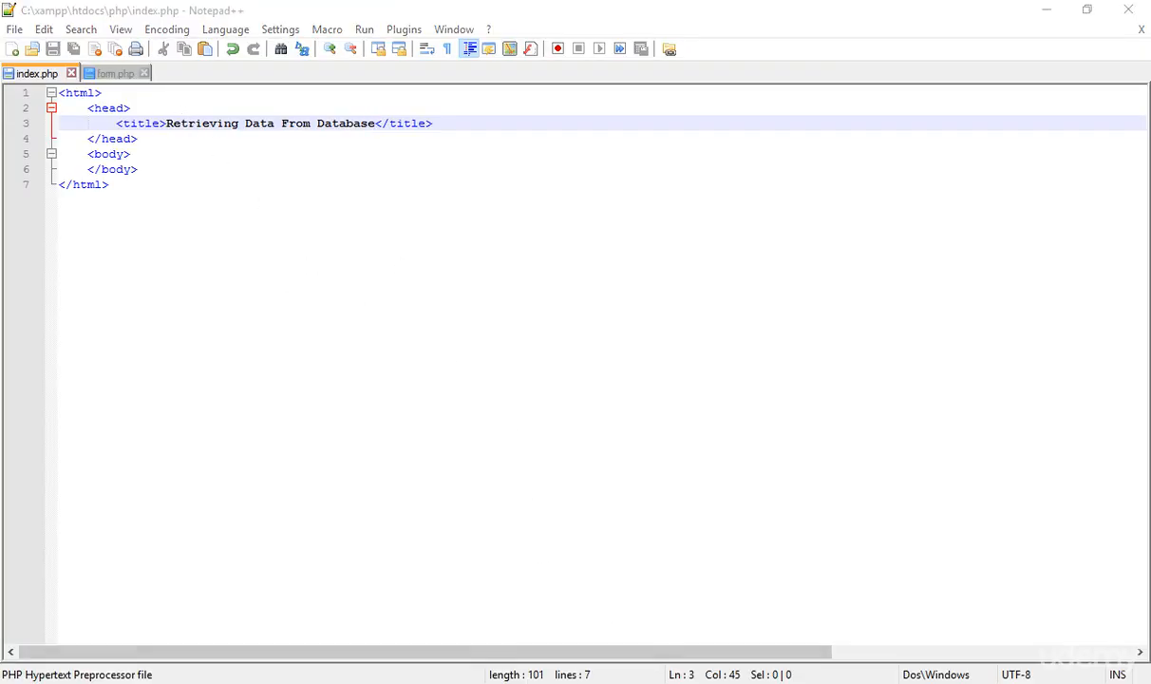
pyautogui.click(259, 11)
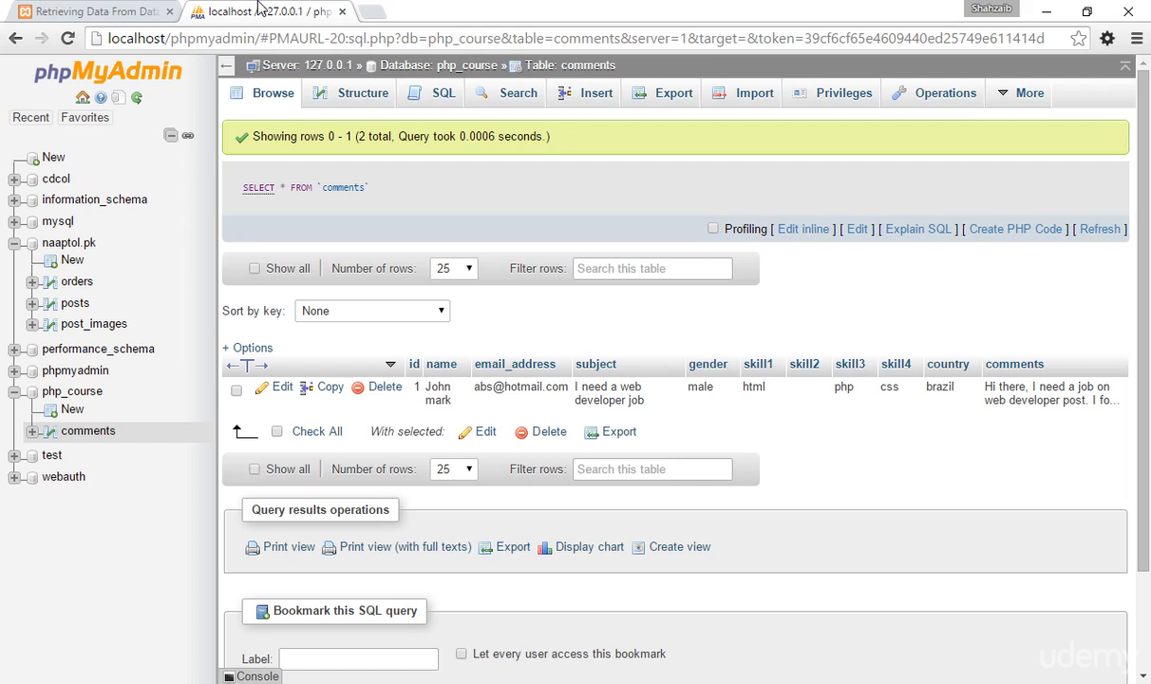
pyautogui.click(266, 69)
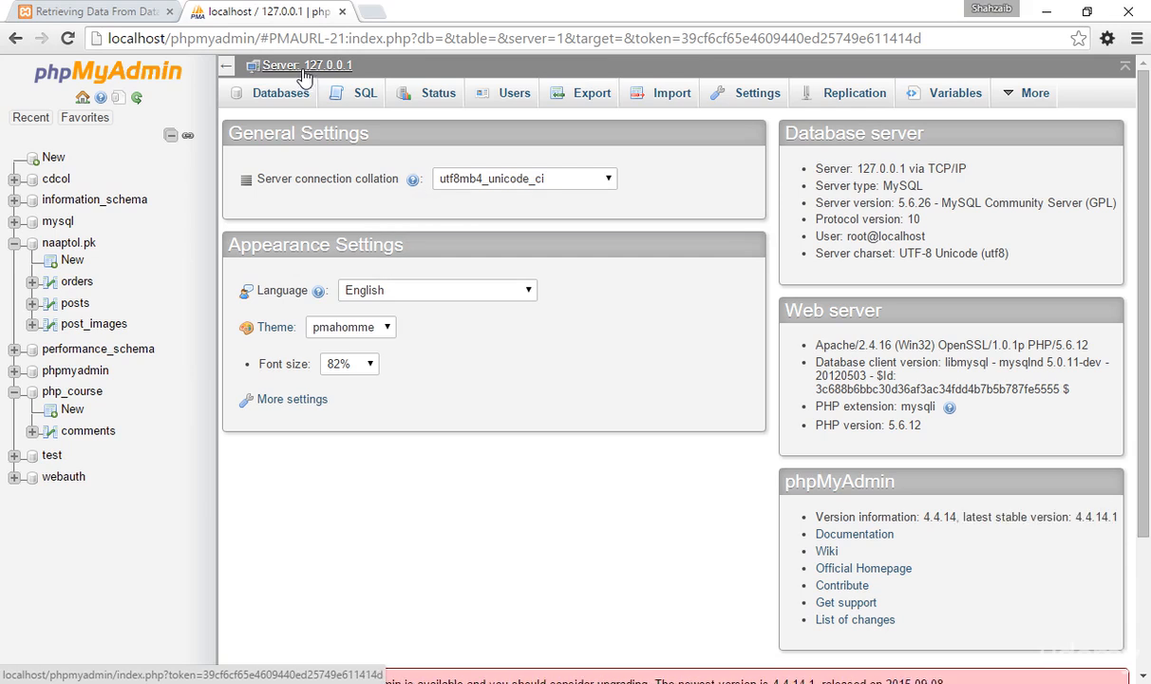
pyautogui.moveTo(259, 38); pyautogui.dragTo(1058, 93)
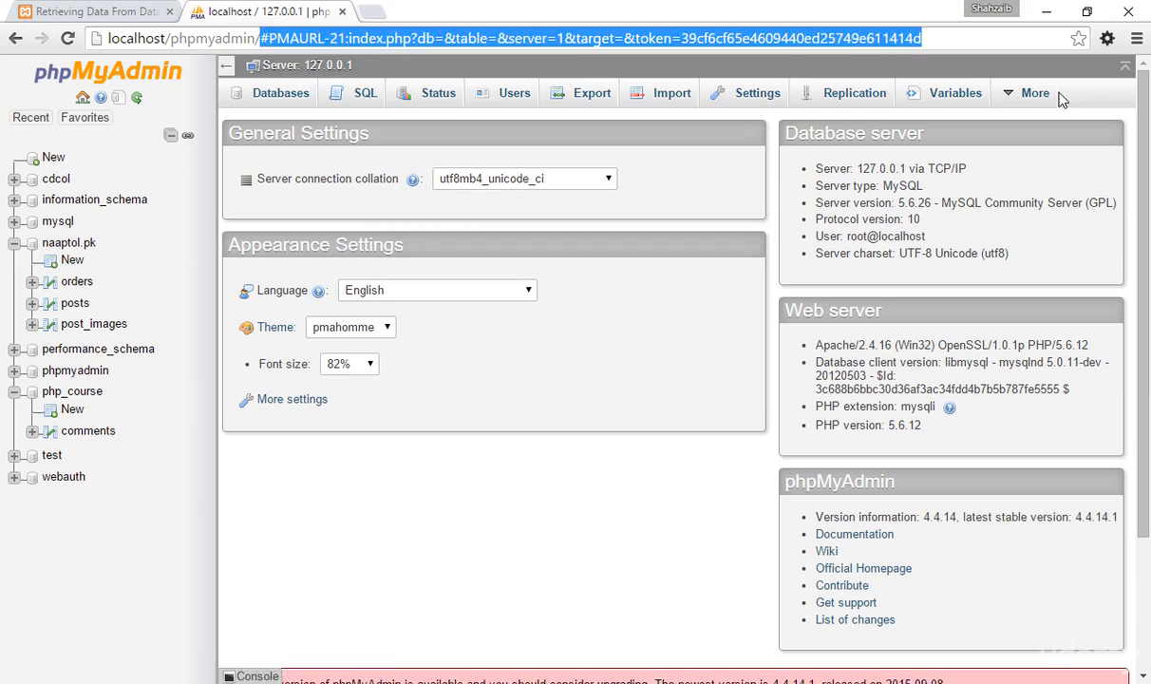
pyautogui.press('BackSpace')
pyautogui.press('Return')
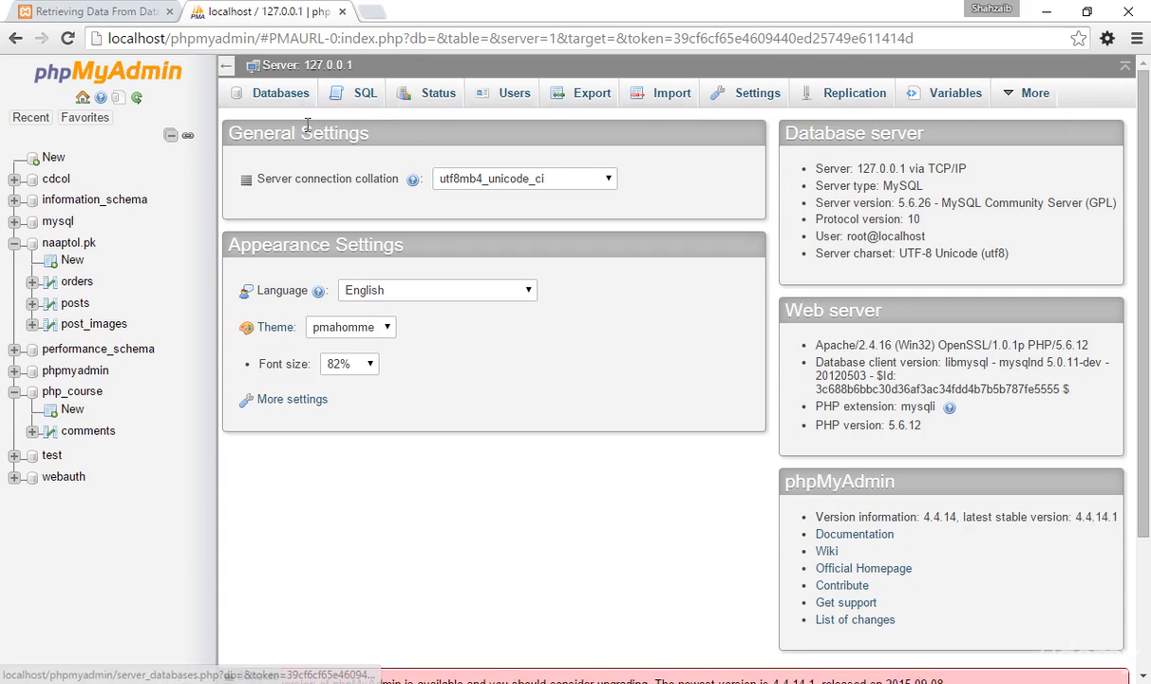
# Open the server's users overview and examine the user name column and the last account, leaving no account selected.
pyautogui.click(502, 98)
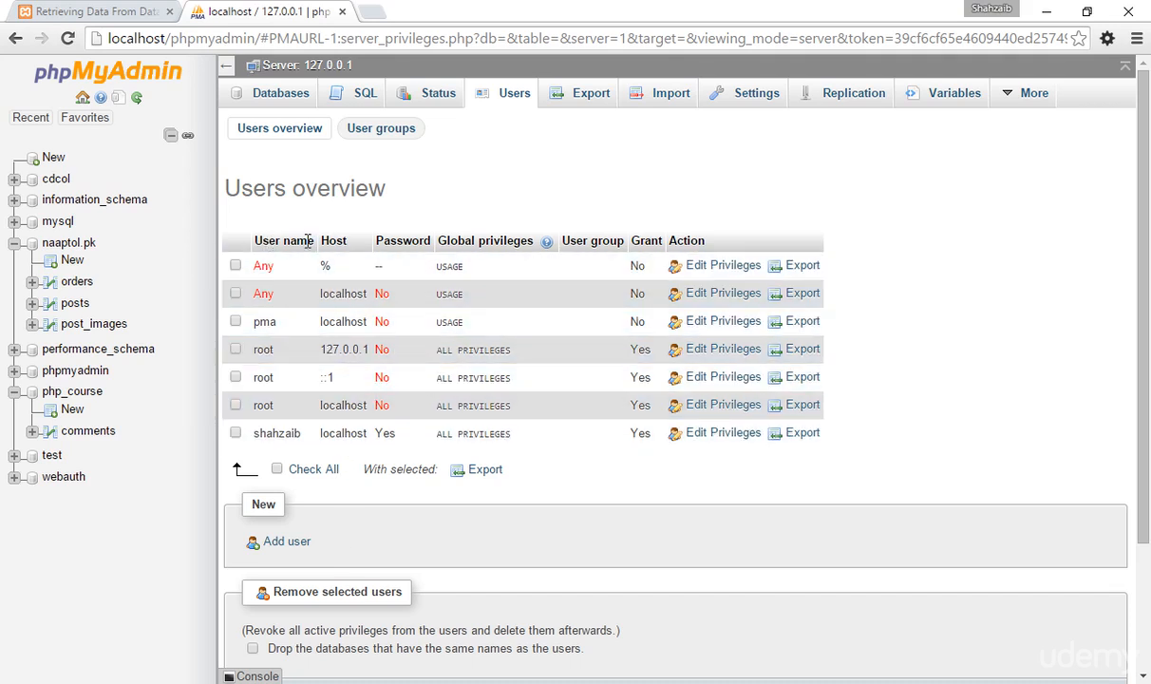
pyautogui.moveTo(262, 240); pyautogui.dragTo(290, 238)
pyautogui.click(291, 241)
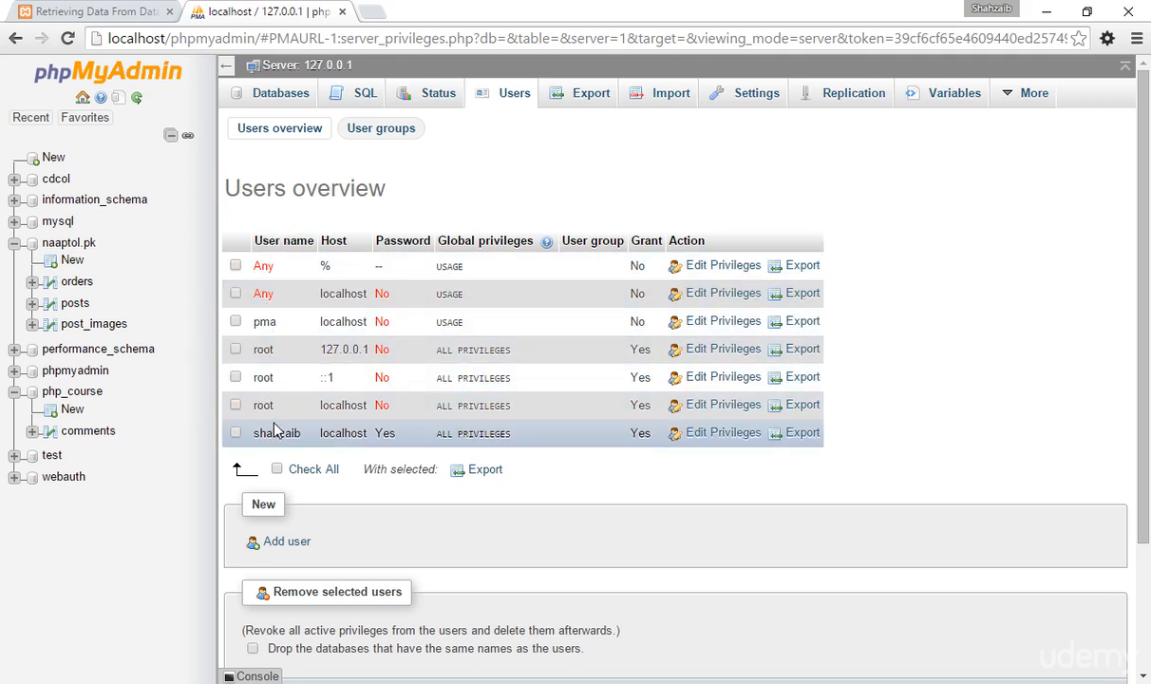
pyautogui.moveTo(297, 433); pyautogui.dragTo(262, 442)
pyautogui.click(273, 429)
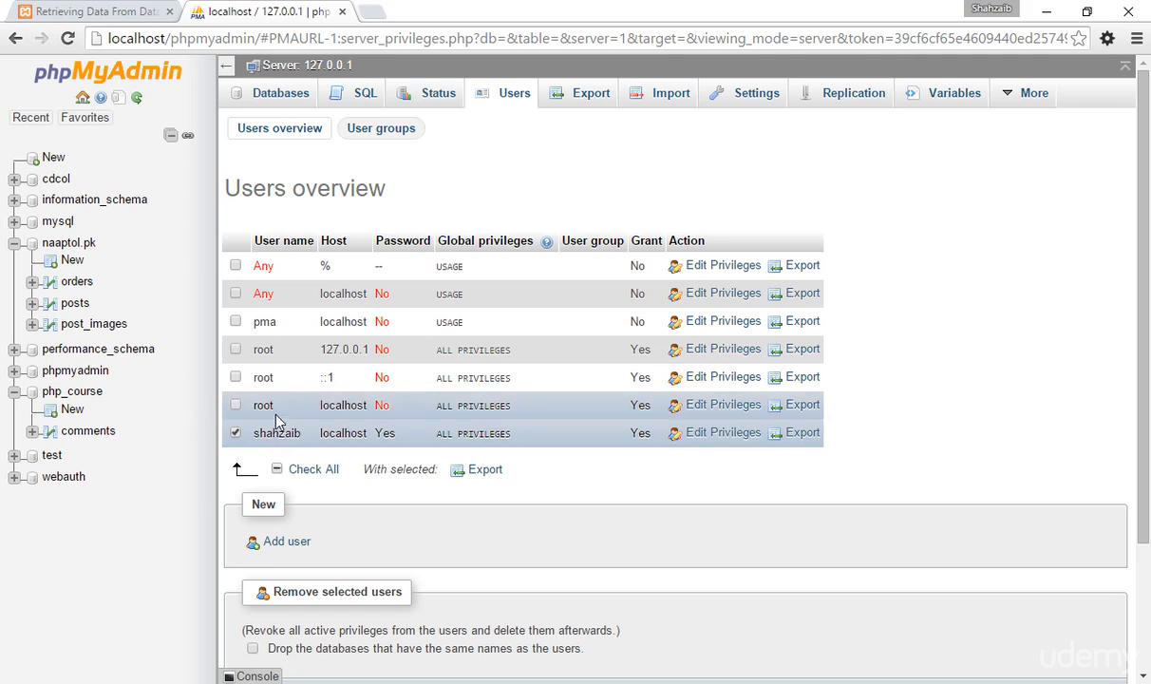
pyautogui.click(247, 436)
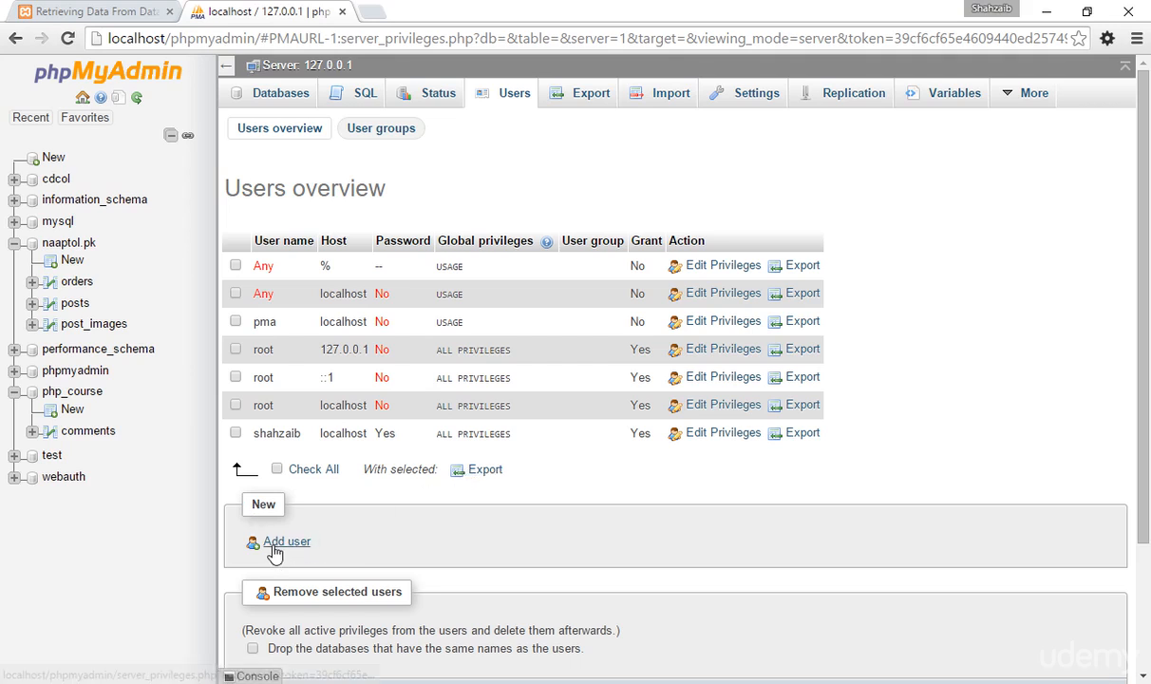
# Start adding a new database user and enter the account's user name.
pyautogui.scroll(-1, 269, 541)
pyautogui.scroll(-1, 269, 543)
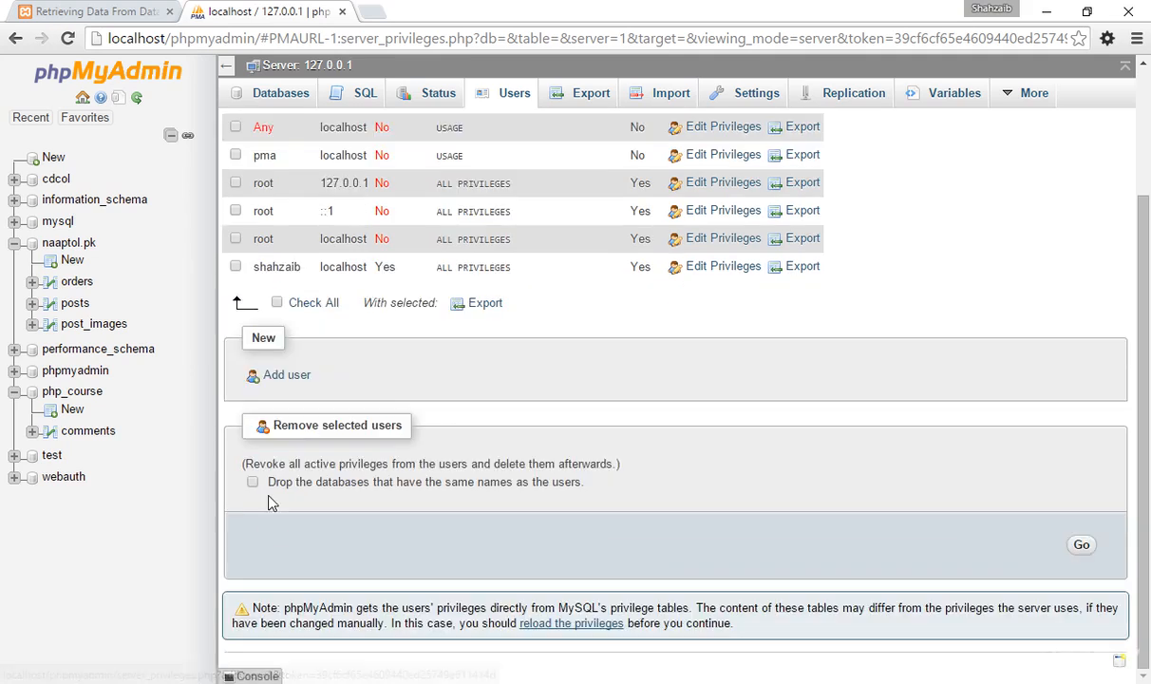
pyautogui.click(286, 376)
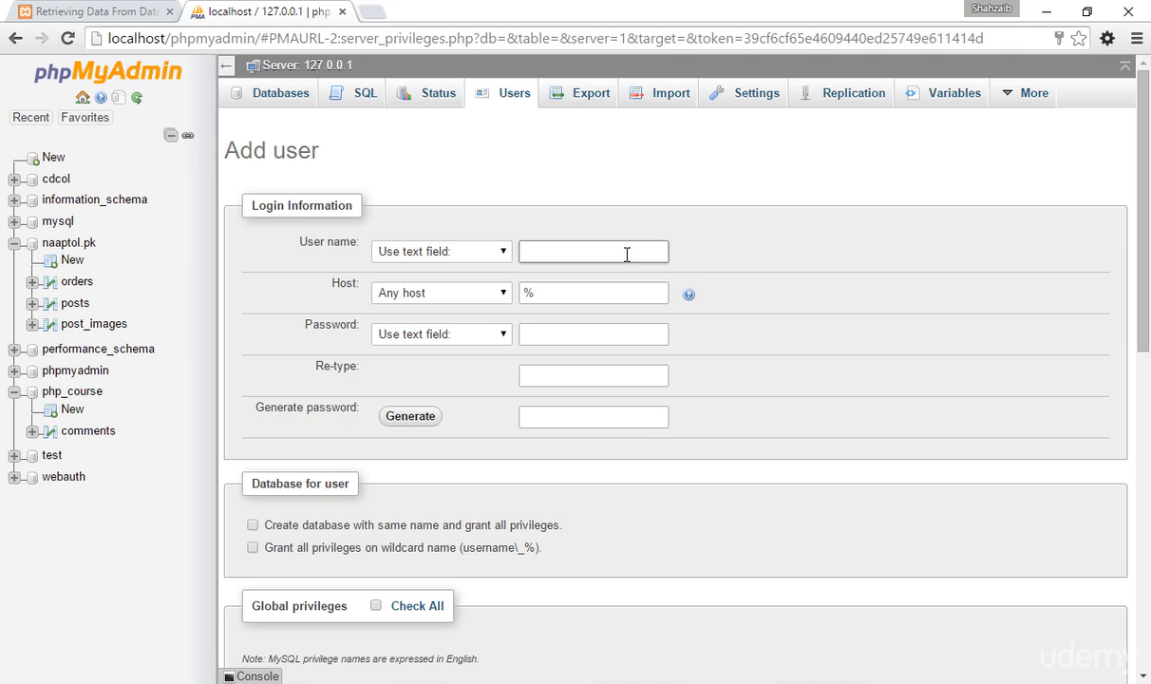
pyautogui.write('ohn')
pyautogui.press('Tab')
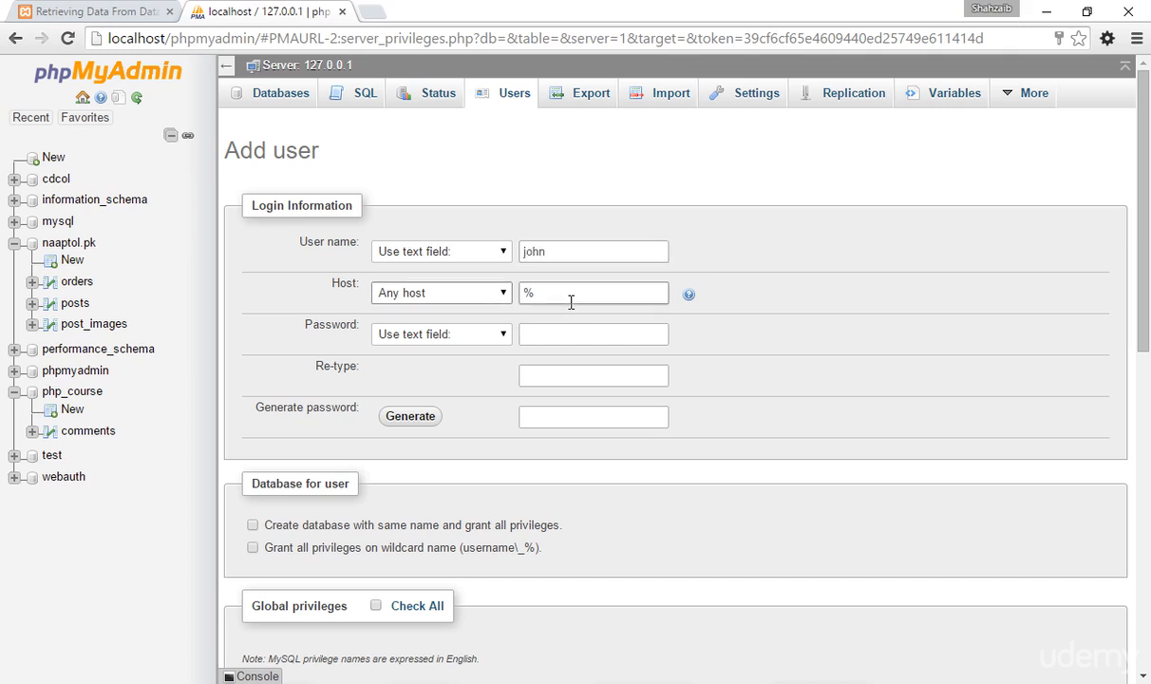
# Set the new user's host to Local so that it uses localhost.
pyautogui.moveTo(569, 295); pyautogui.dragTo(515, 295)
pyautogui.doubleClick(529, 293)
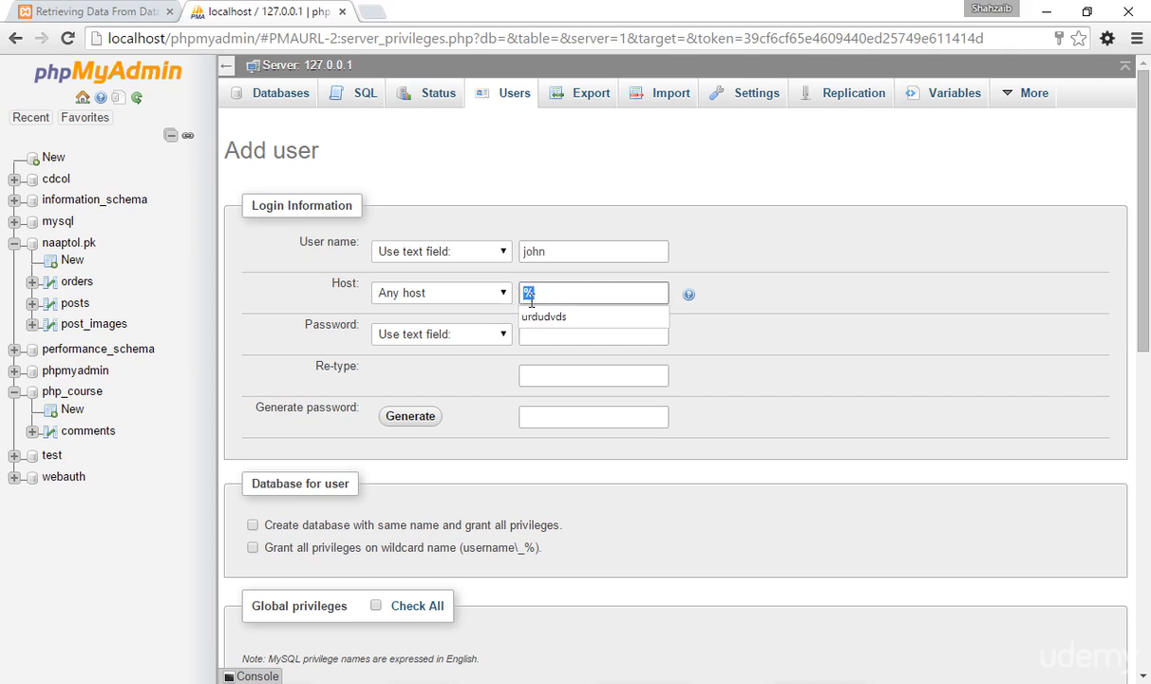
pyautogui.click(542, 293)
pyautogui.click(453, 252)
pyautogui.click(452, 251)
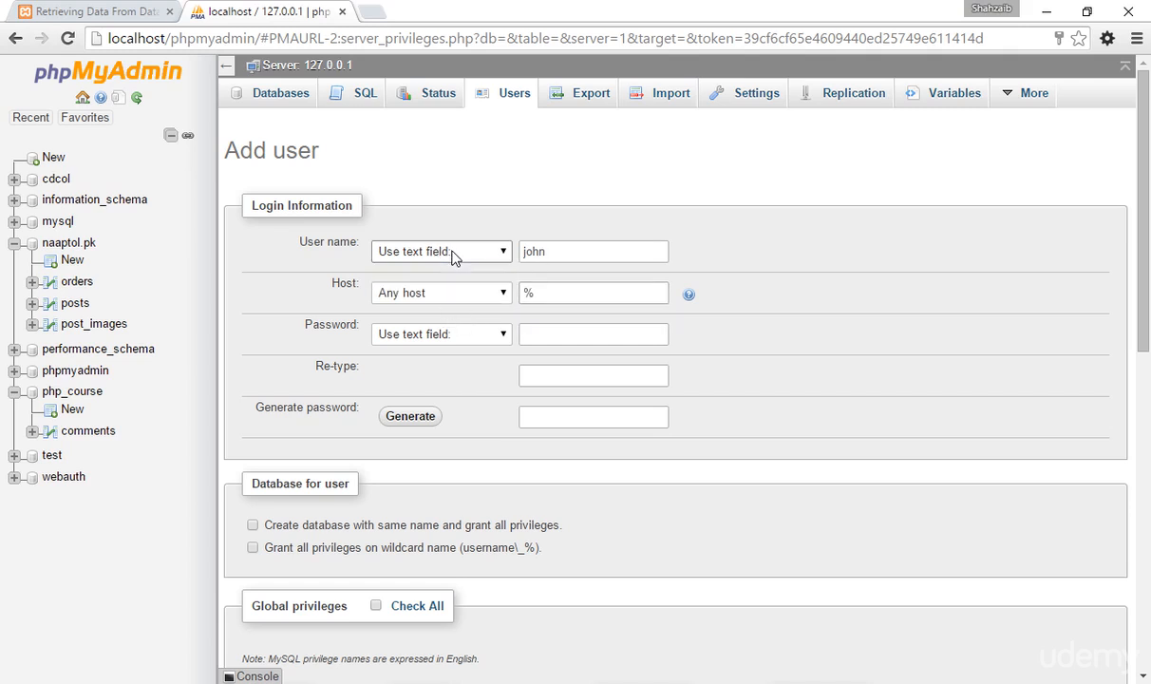
pyautogui.click(444, 295)
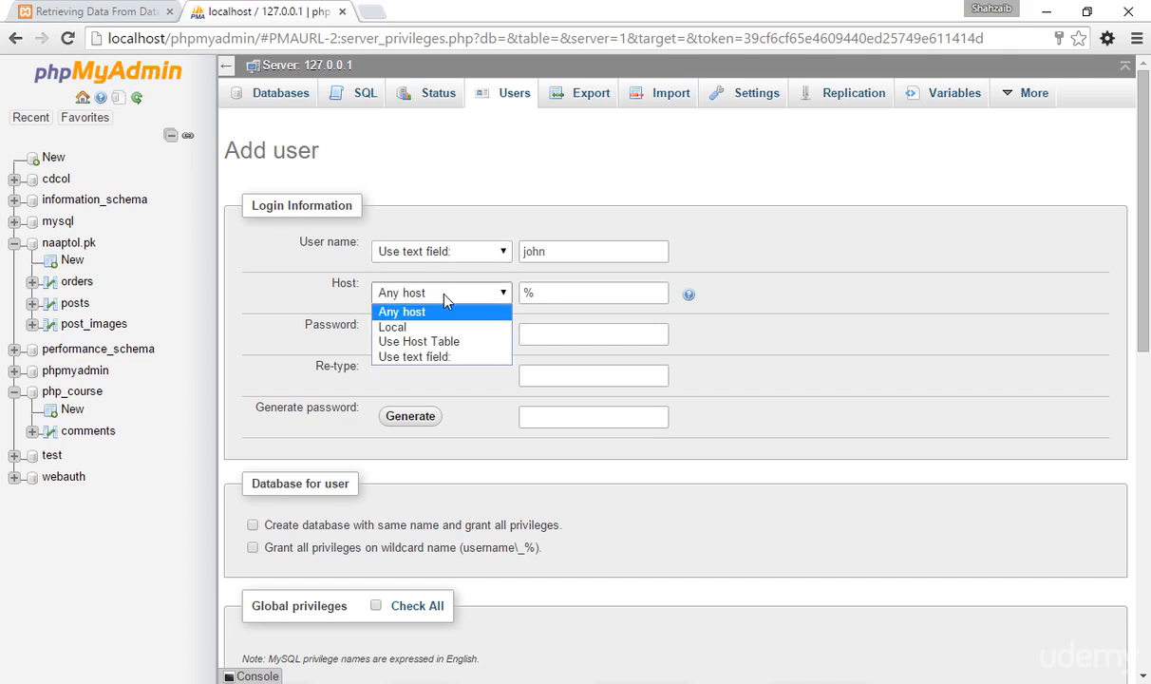
pyautogui.click(422, 326)
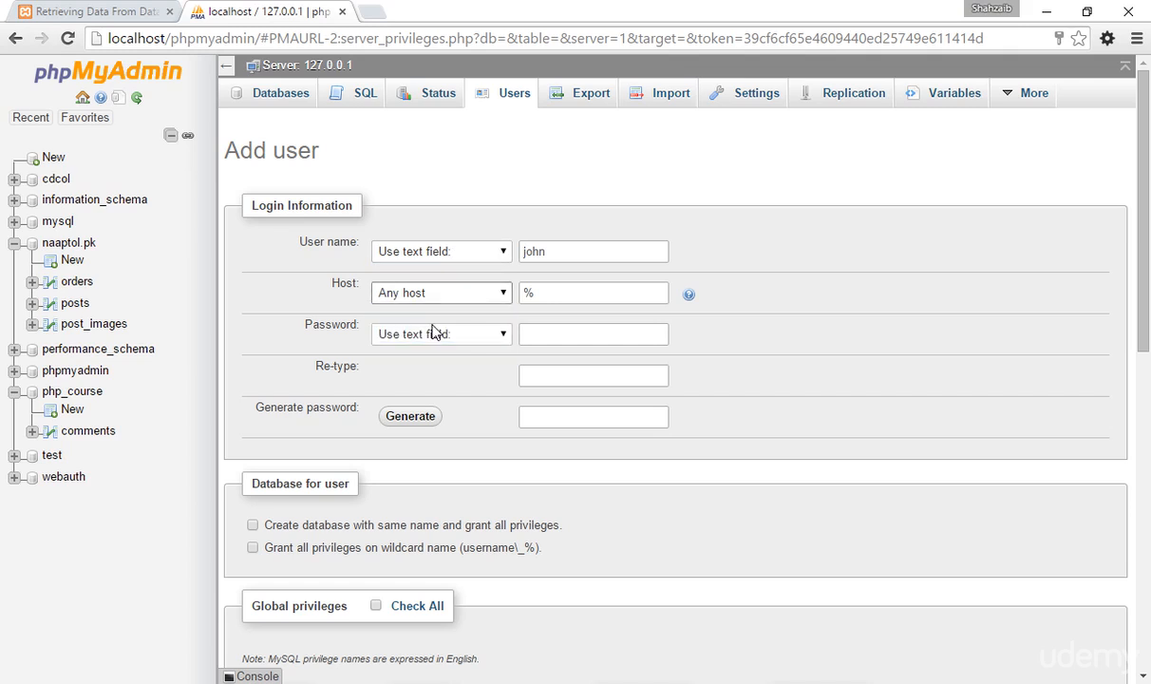
pyautogui.click(567, 293)
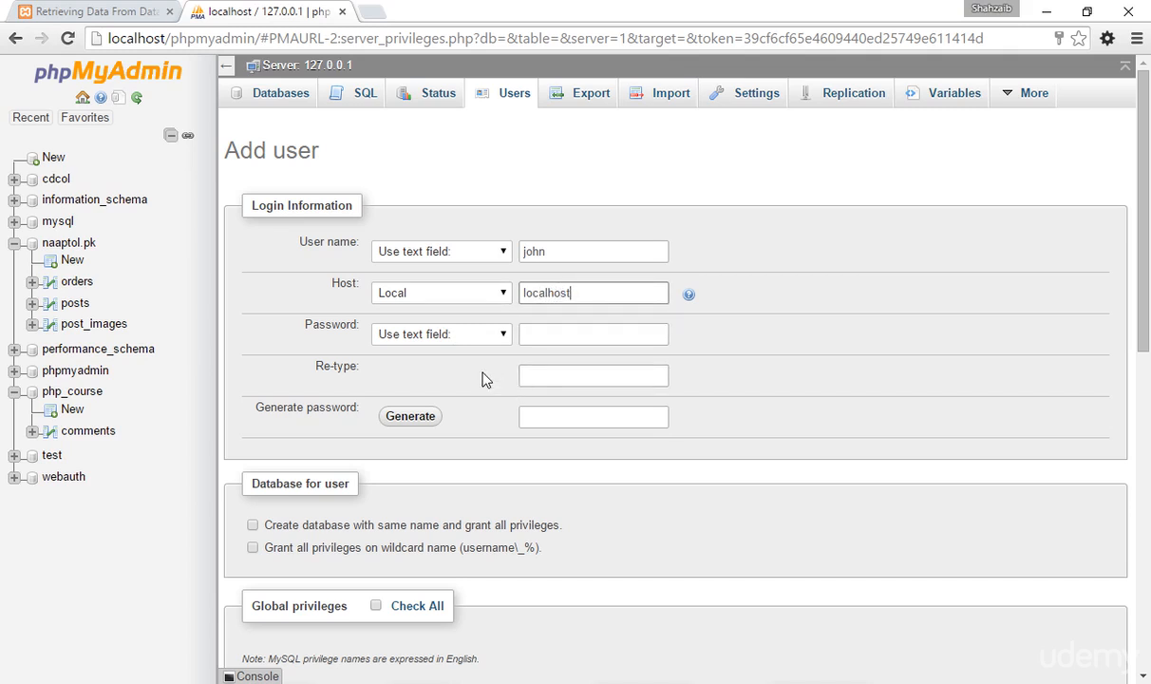
# Try the No Password option and generate a random password for the new account.
pyautogui.click(426, 339)
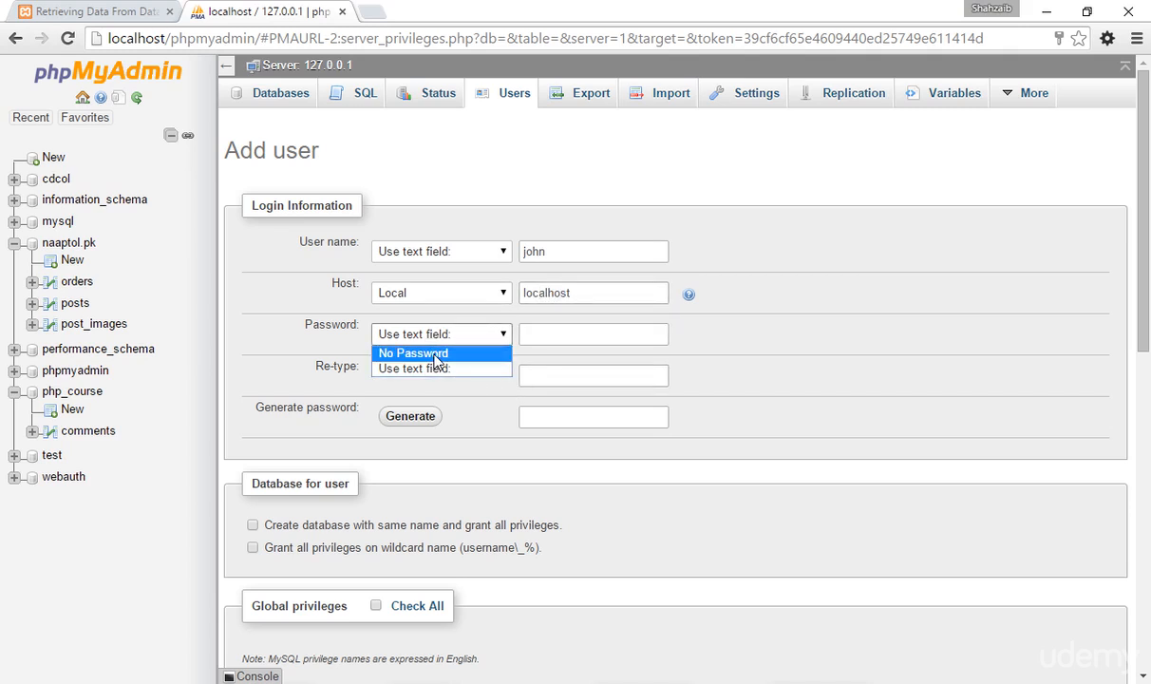
pyautogui.click(417, 353)
pyautogui.click(441, 339)
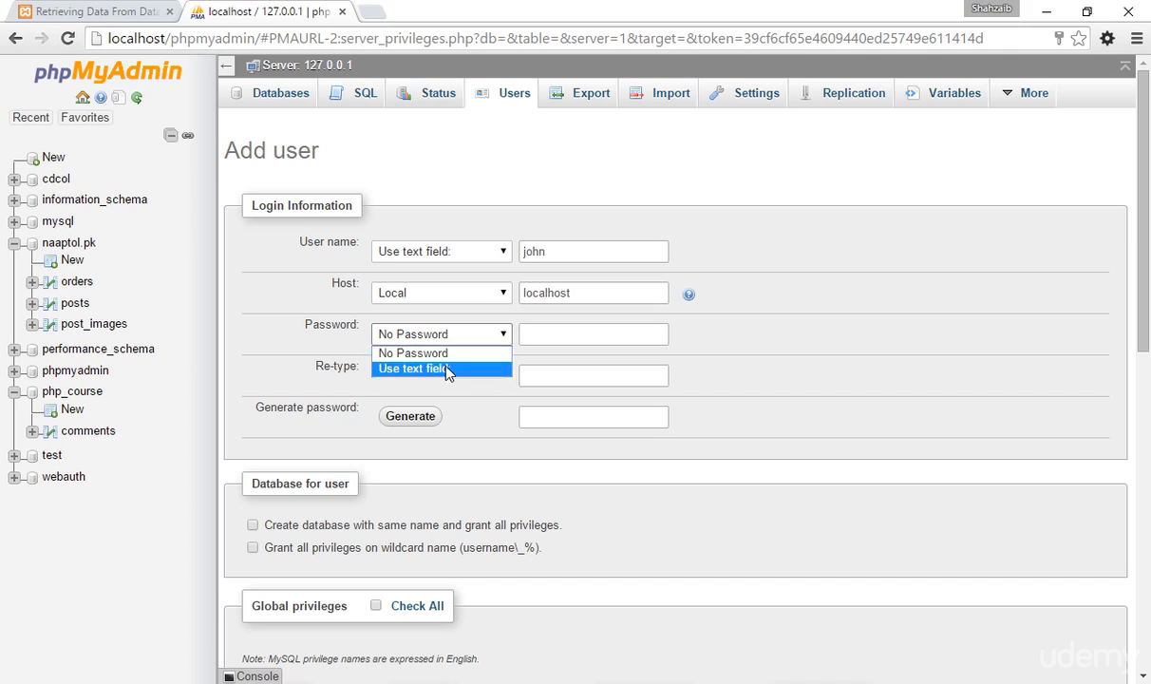
pyautogui.click(444, 368)
pyautogui.click(461, 340)
pyautogui.click(448, 371)
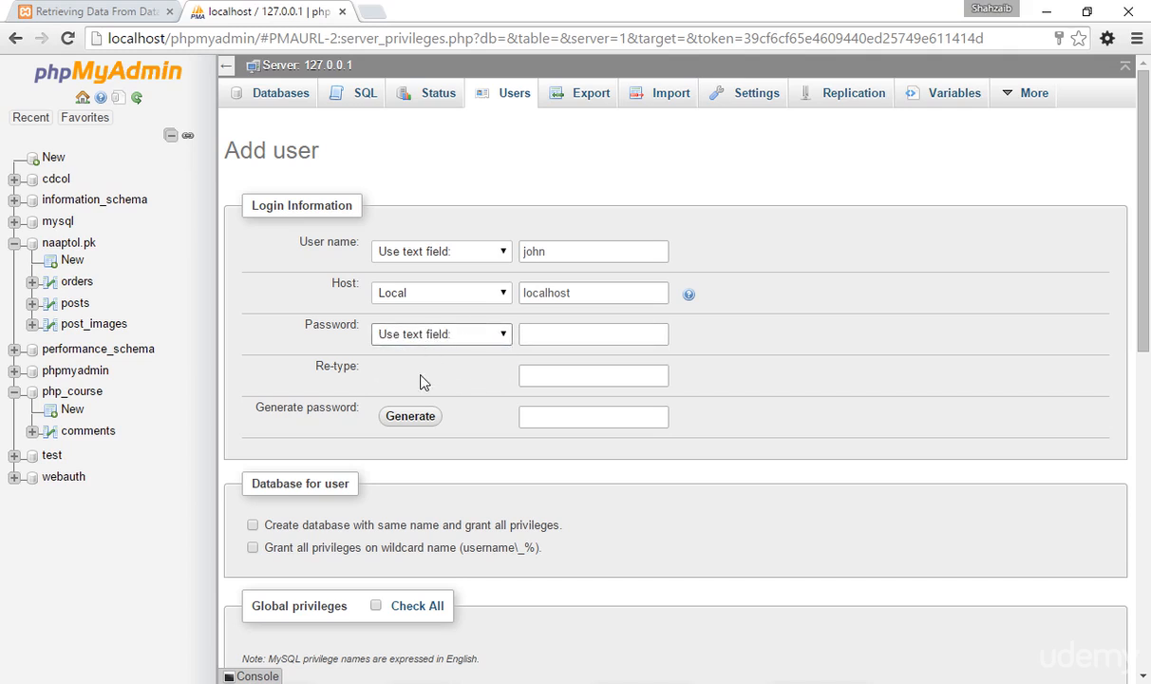
pyautogui.click(410, 418)
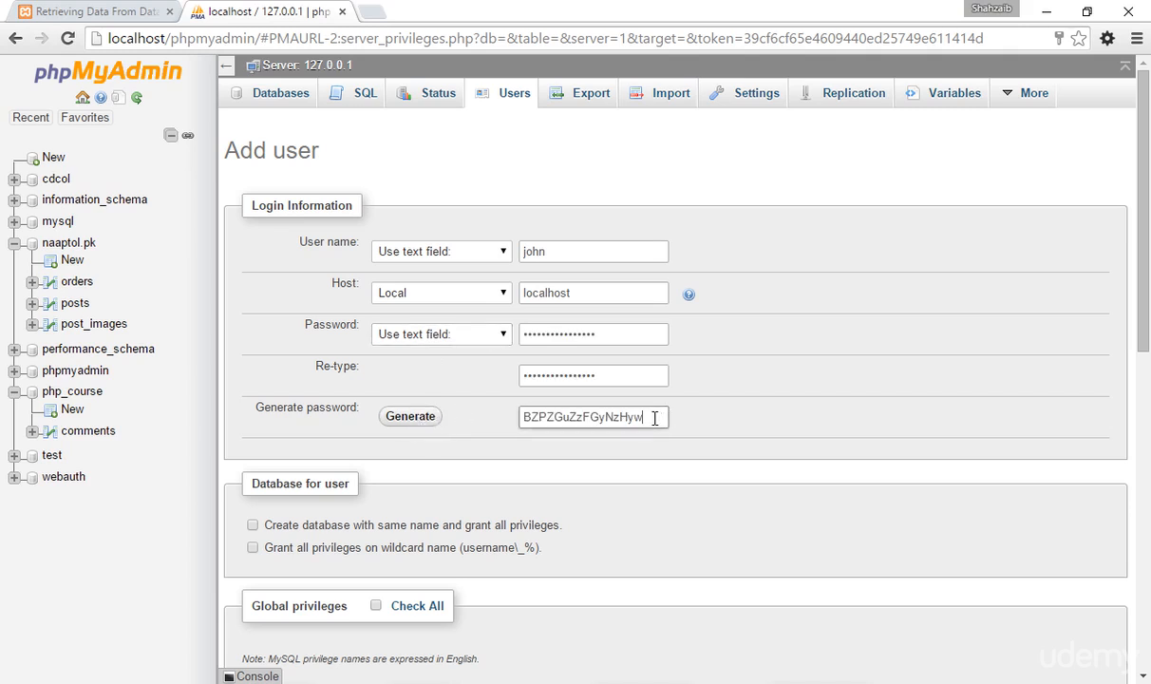
pyautogui.moveTo(657, 416); pyautogui.dragTo(521, 417)
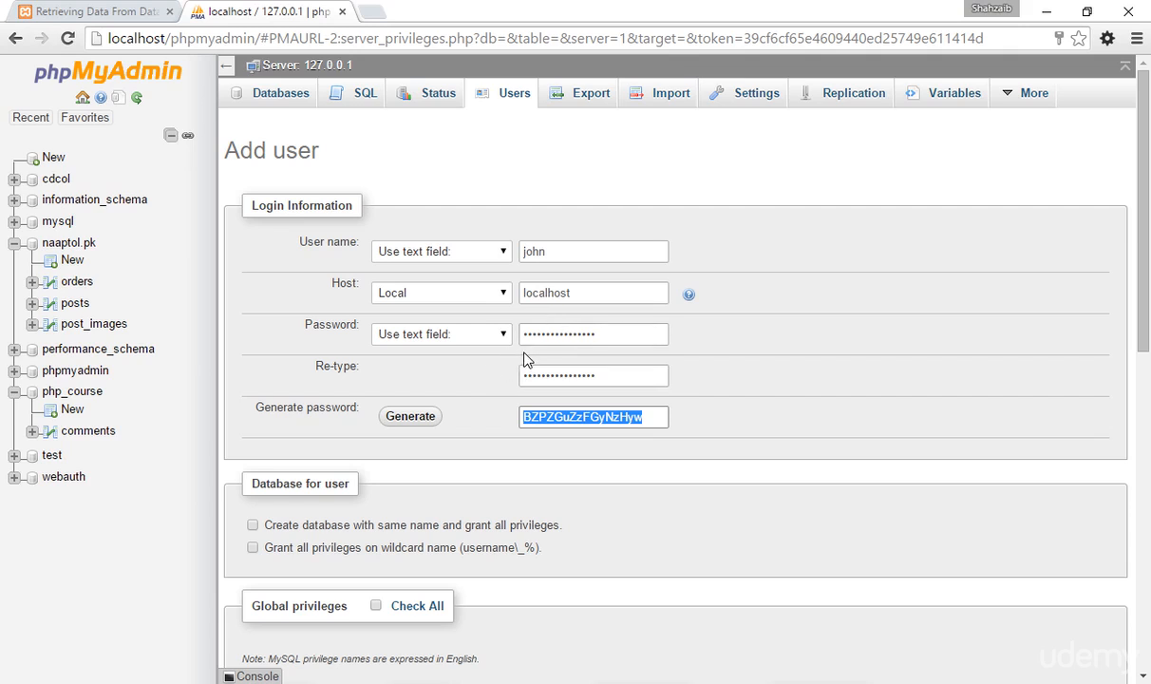
# Enter the account password in the password and re-type fields, and clear the generated password.
pyautogui.doubleClick(583, 335)
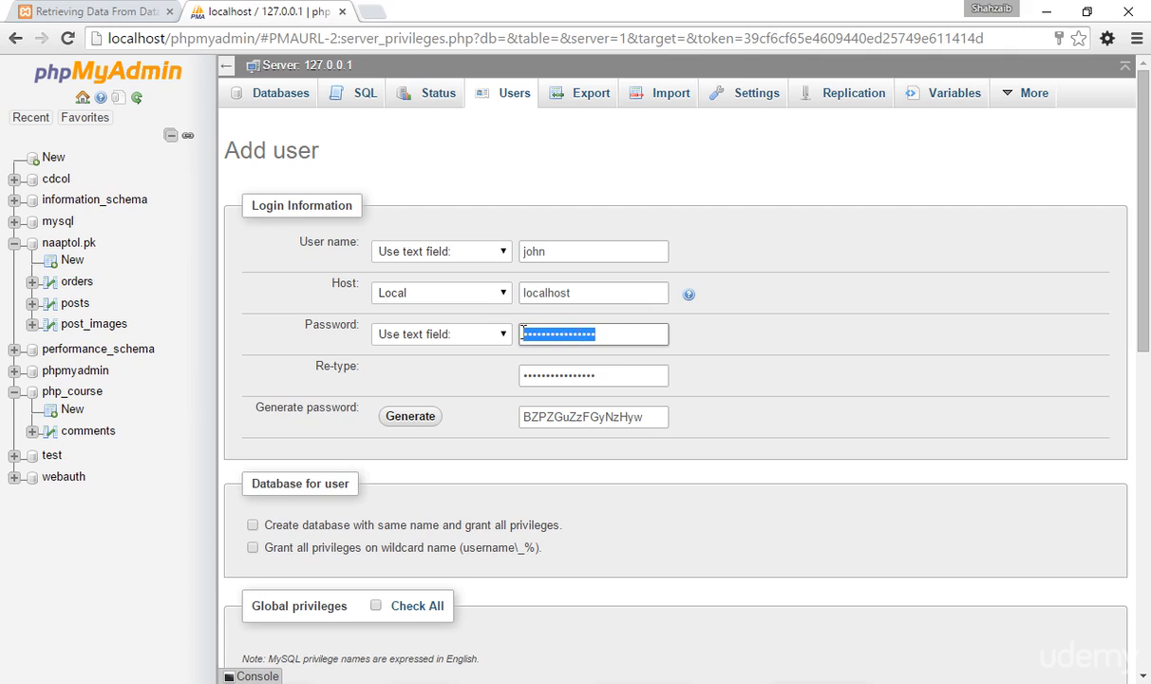
pyautogui.write('1')
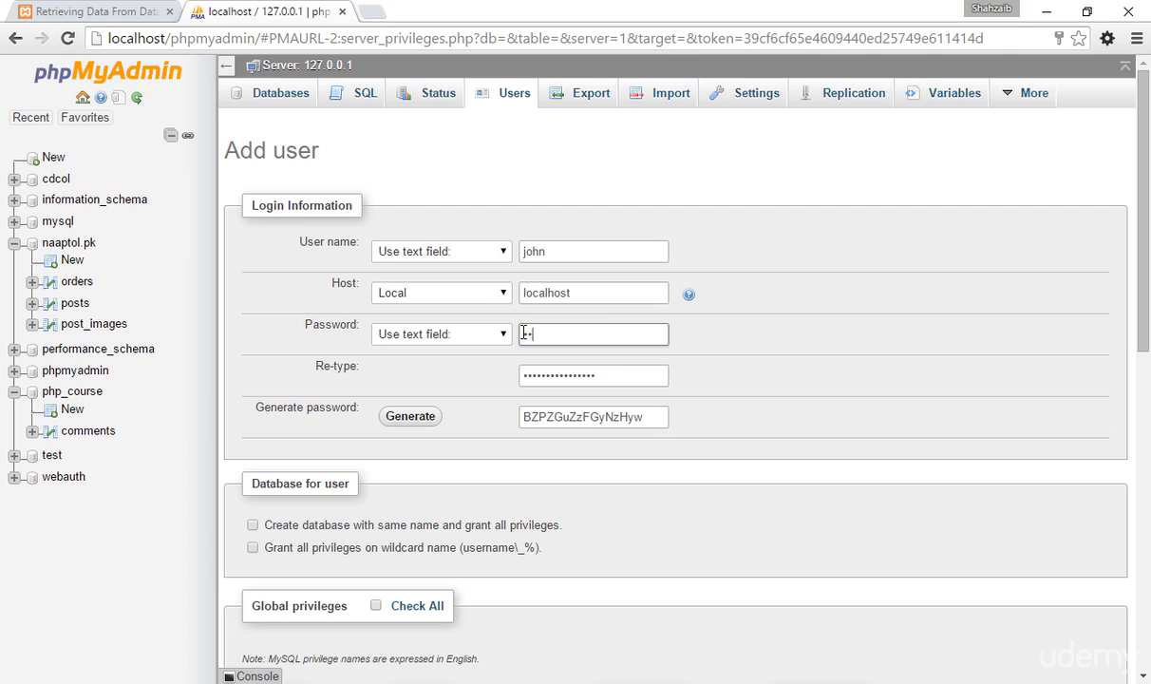
pyautogui.press('Tab')
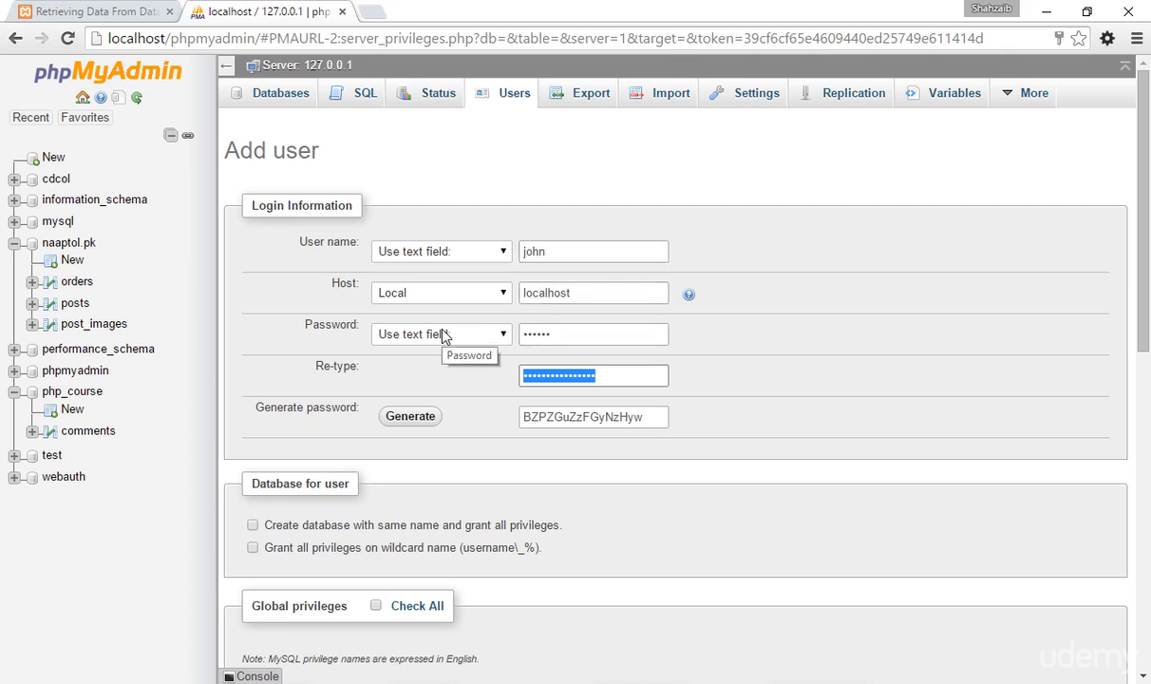
pyautogui.write('1')
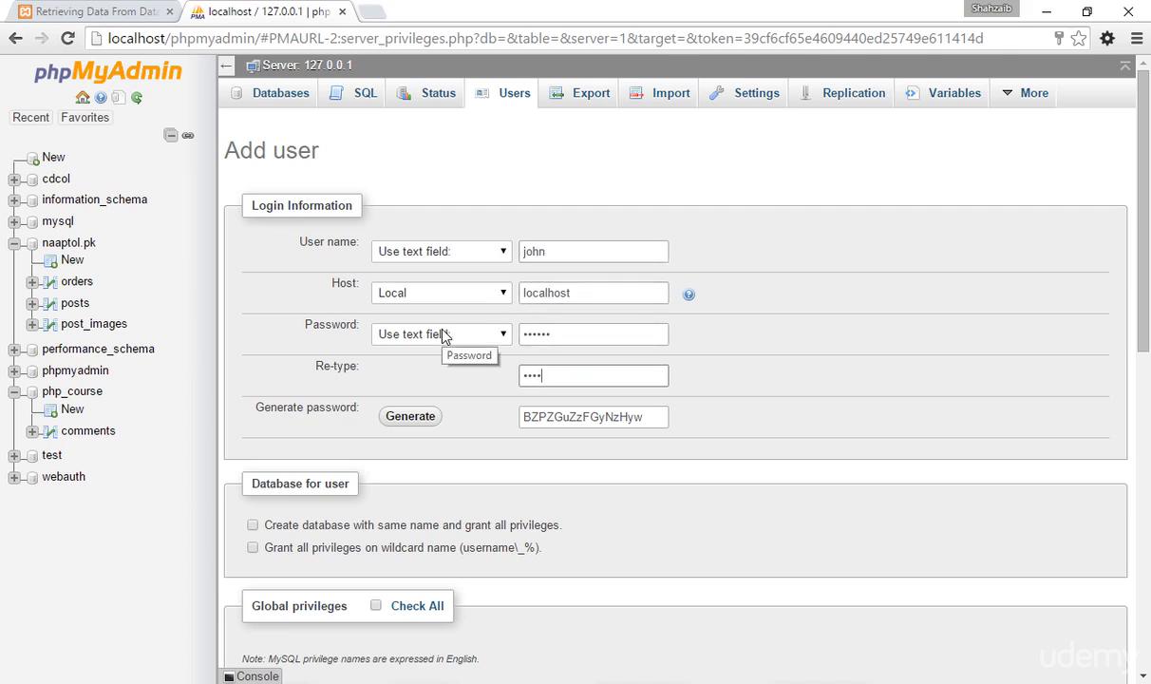
pyautogui.doubleClick(550, 419)
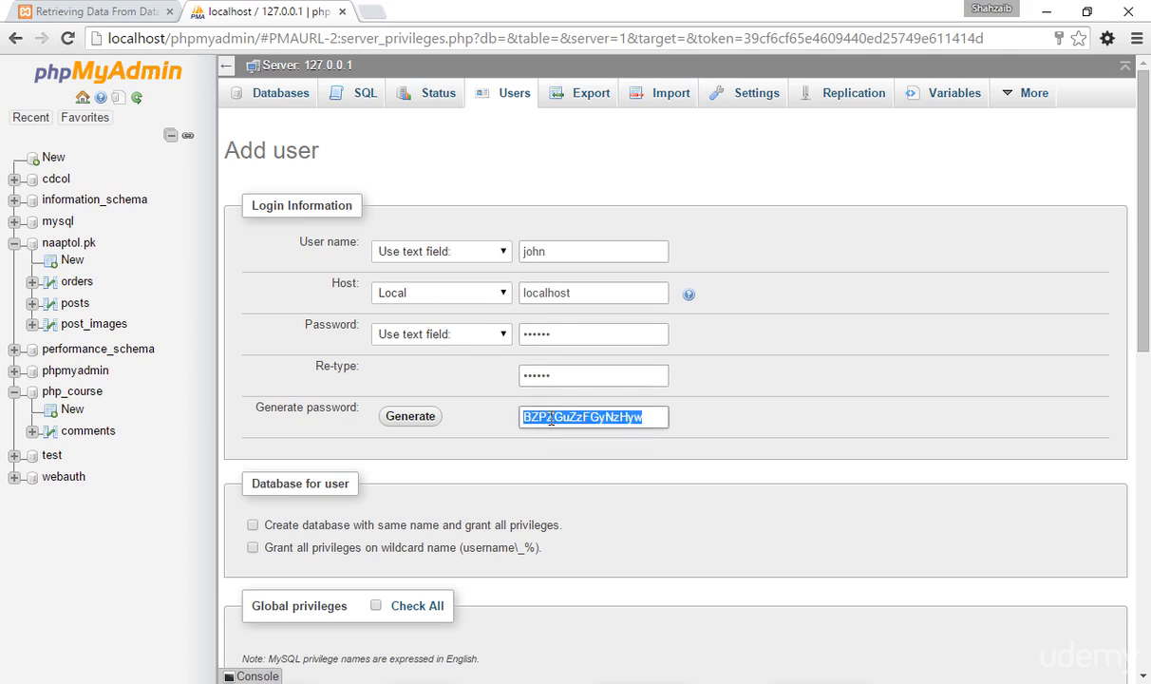
pyautogui.press('BackSpace')
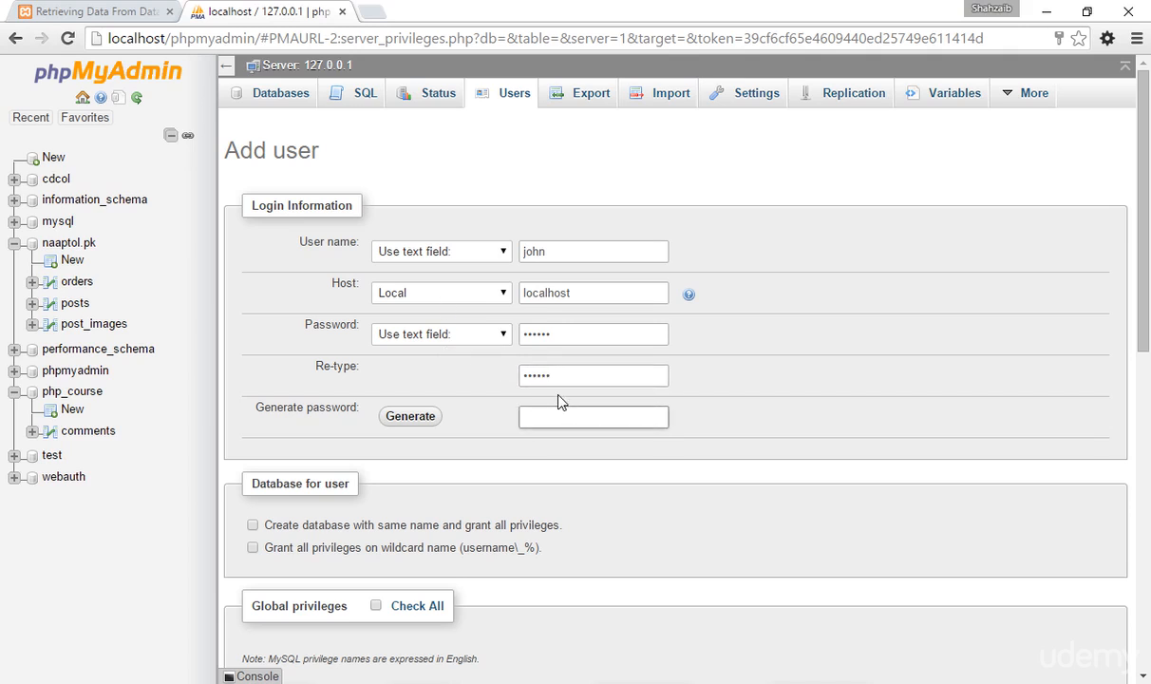
pyautogui.click(553, 340)
pyautogui.click(551, 376)
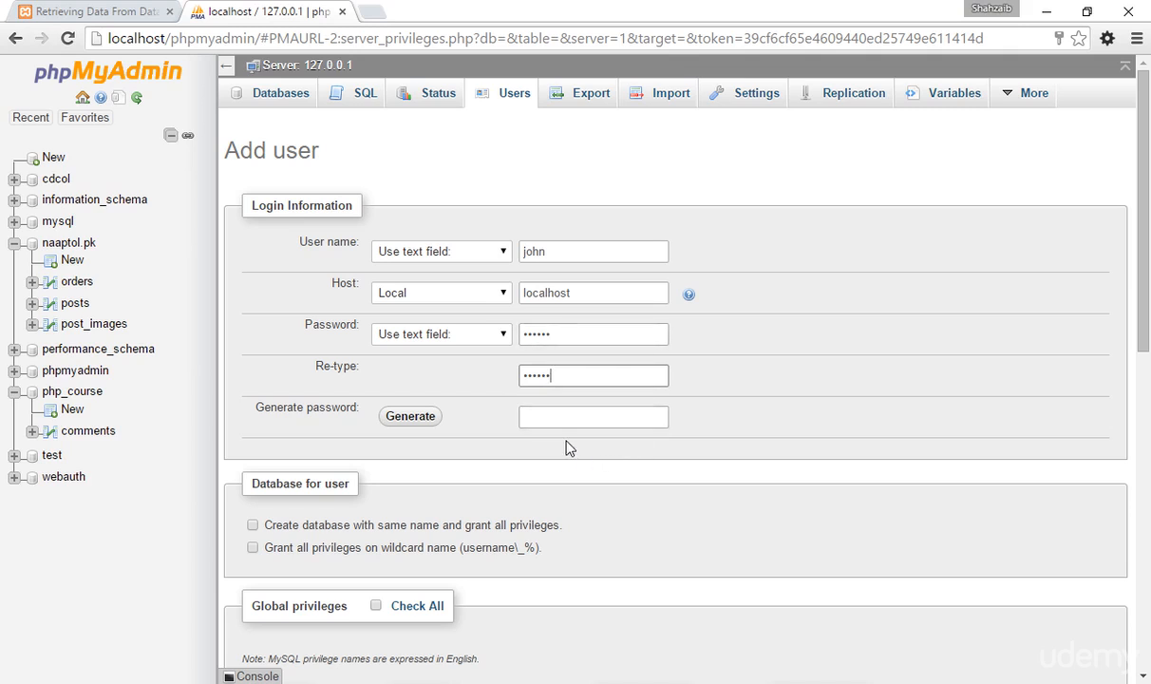
# Examine the option to create a same-named database, and collapse the naaptol.pk database in the navigation tree.
pyautogui.scroll(-1, 566, 447)
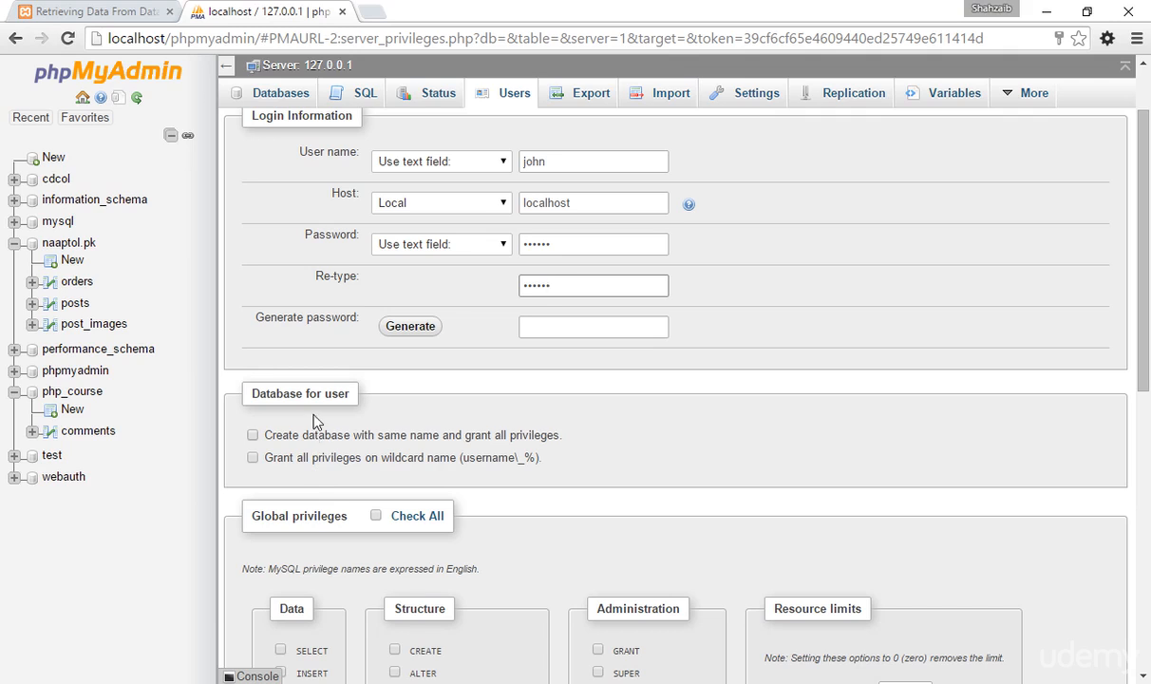
pyautogui.click(252, 435)
pyautogui.scroll(2, 392, 418)
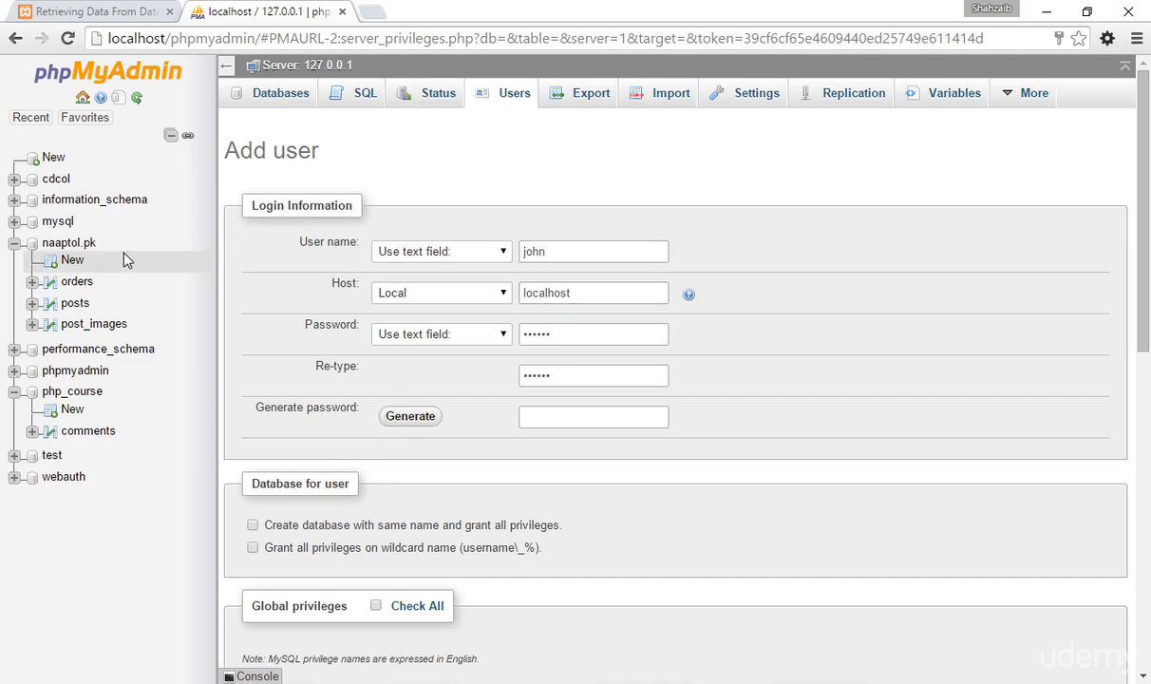
pyautogui.click(12, 245)
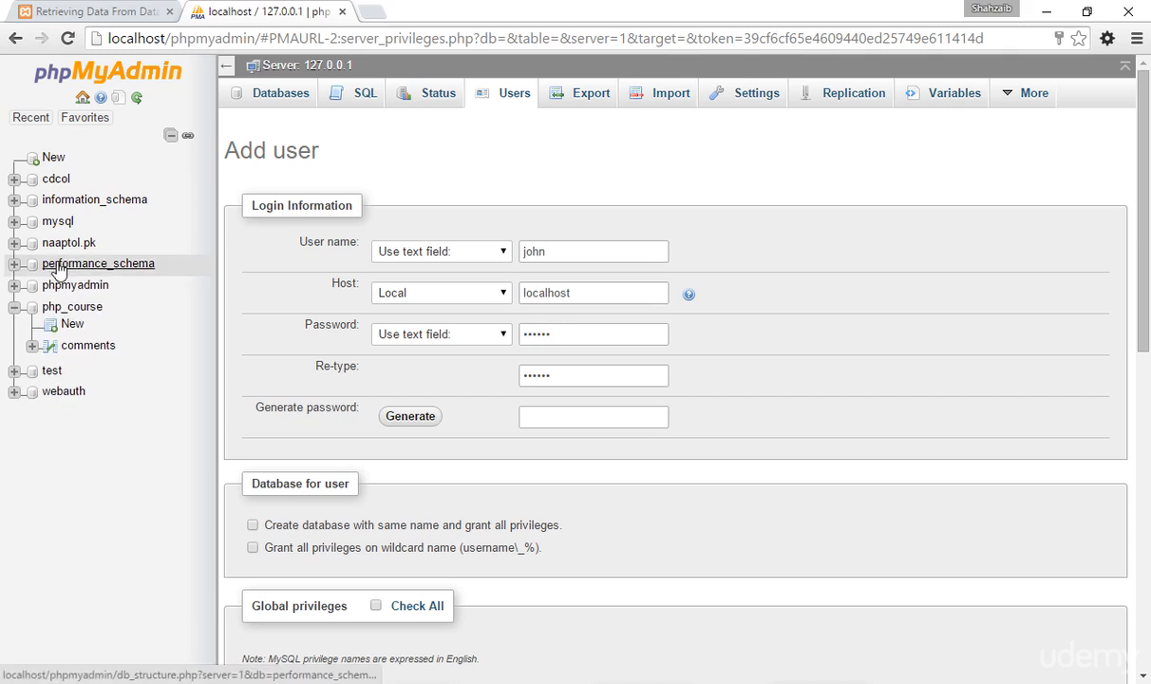
# Grant the new user all global privileges.
pyautogui.scroll(-2, 524, 452)
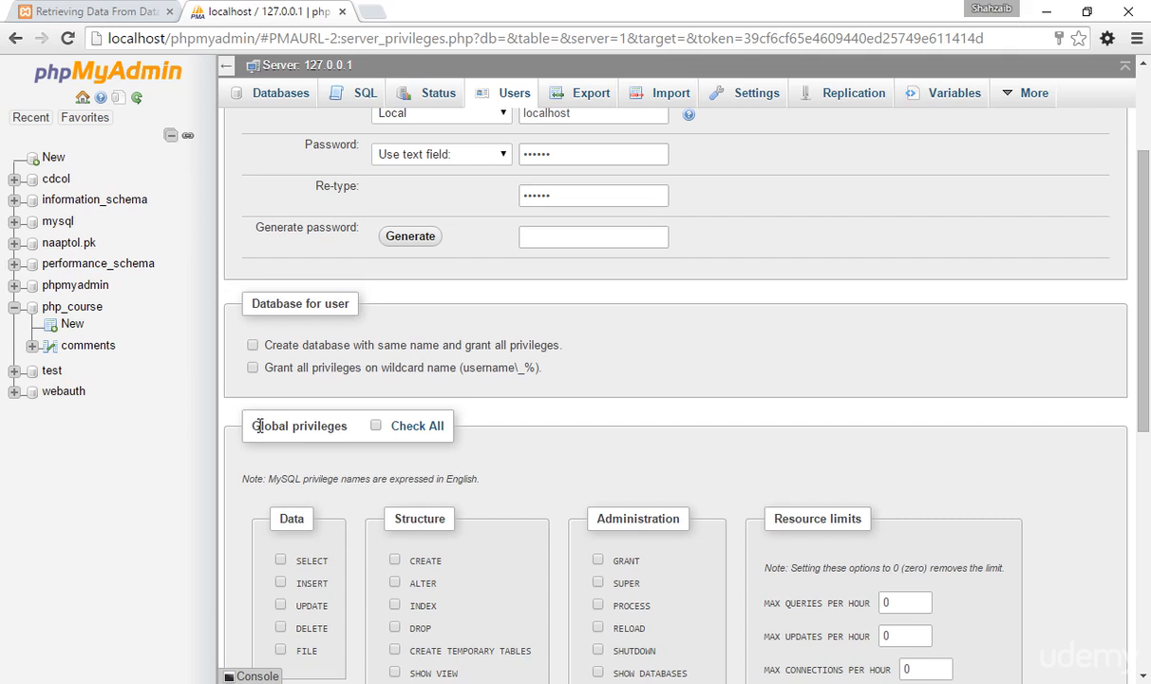
pyautogui.click(380, 428)
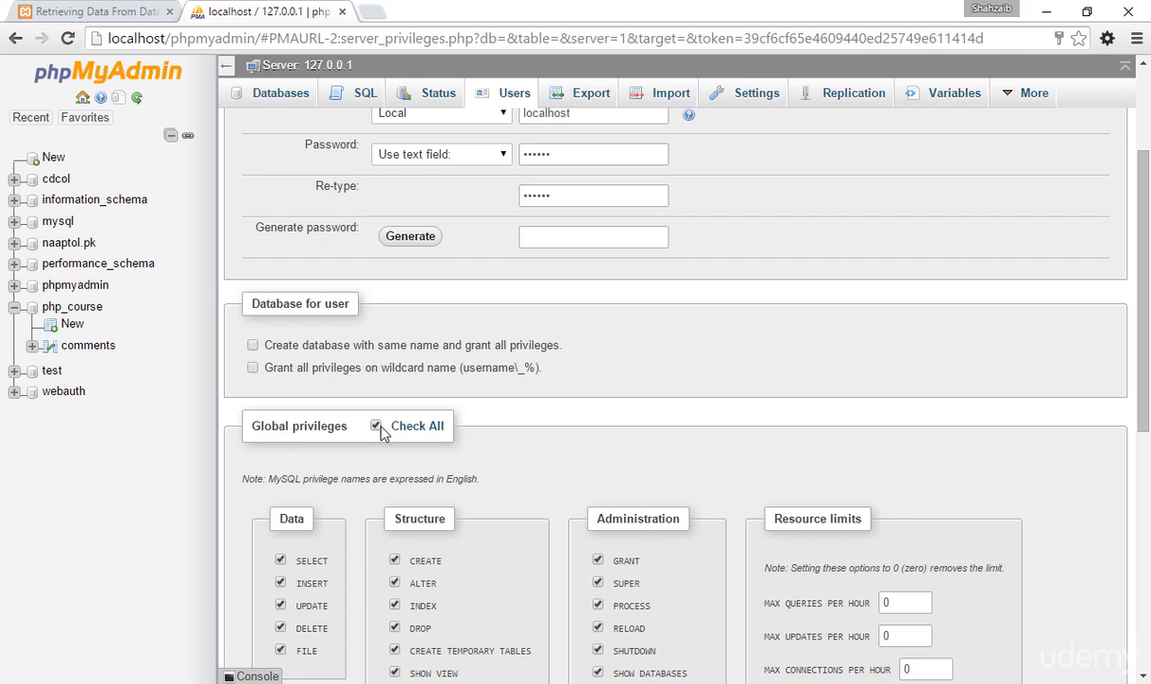
pyautogui.scroll(-1, 390, 456)
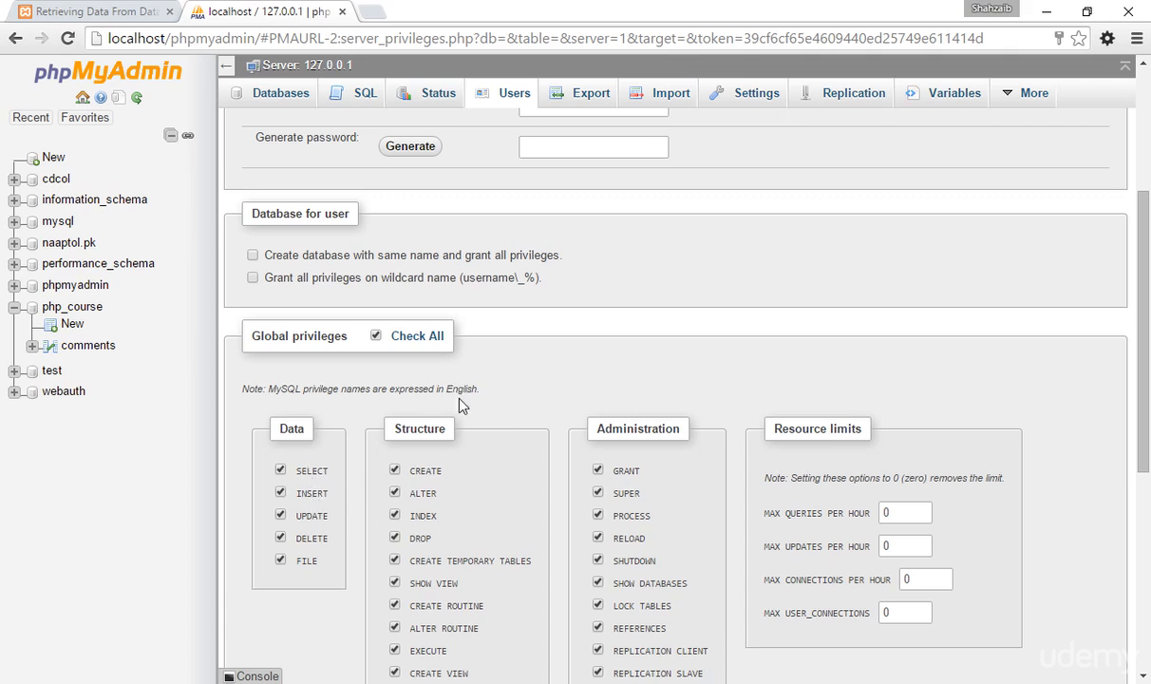
pyautogui.scroll(-1, 323, 473)
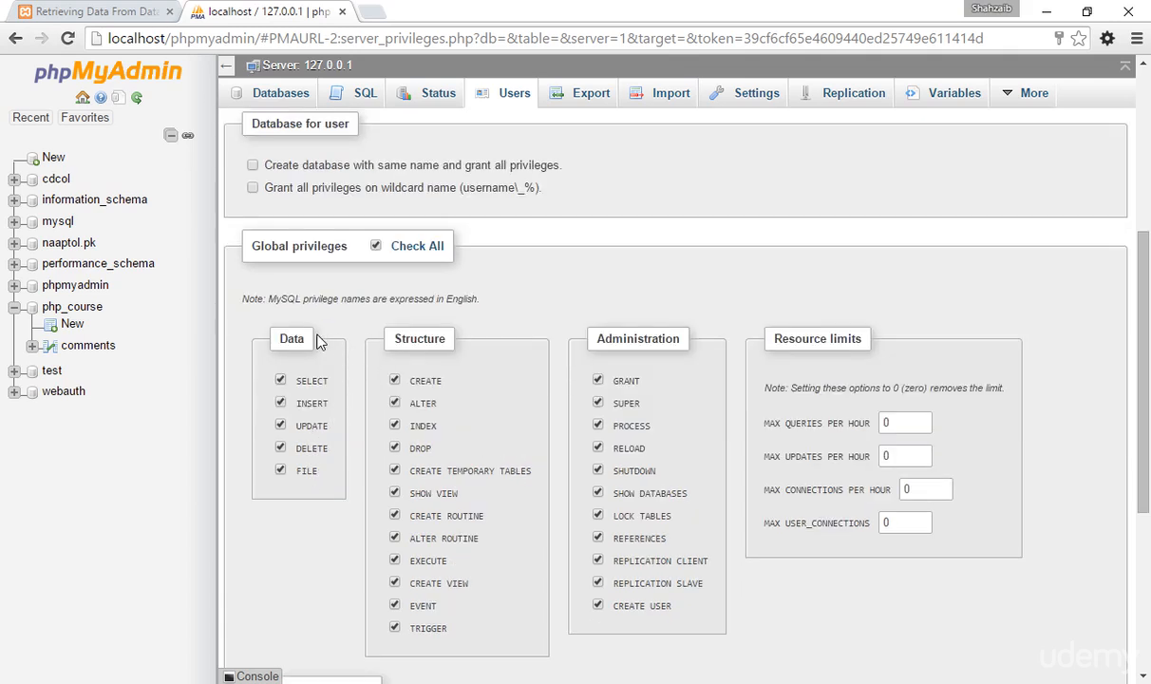
# Examine the note on privilege names, the resource limits and the Require SSL settings of the new user.
pyautogui.moveTo(256, 298); pyautogui.dragTo(469, 306)
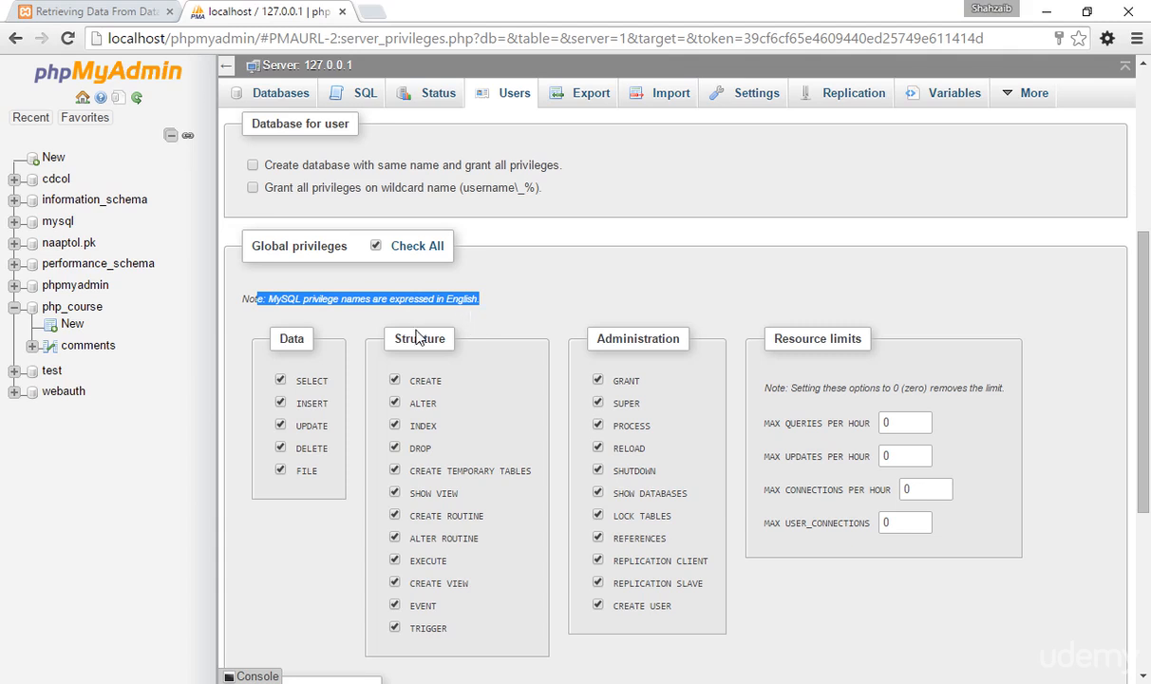
pyautogui.click(283, 515)
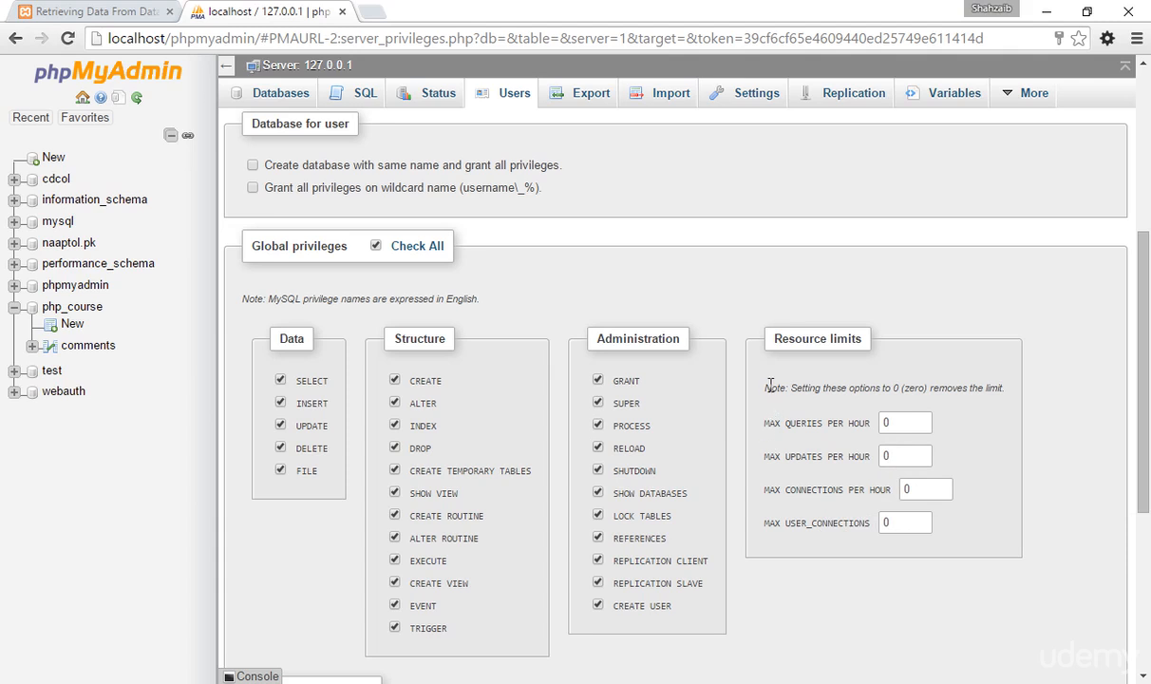
pyautogui.moveTo(787, 387); pyautogui.dragTo(907, 380)
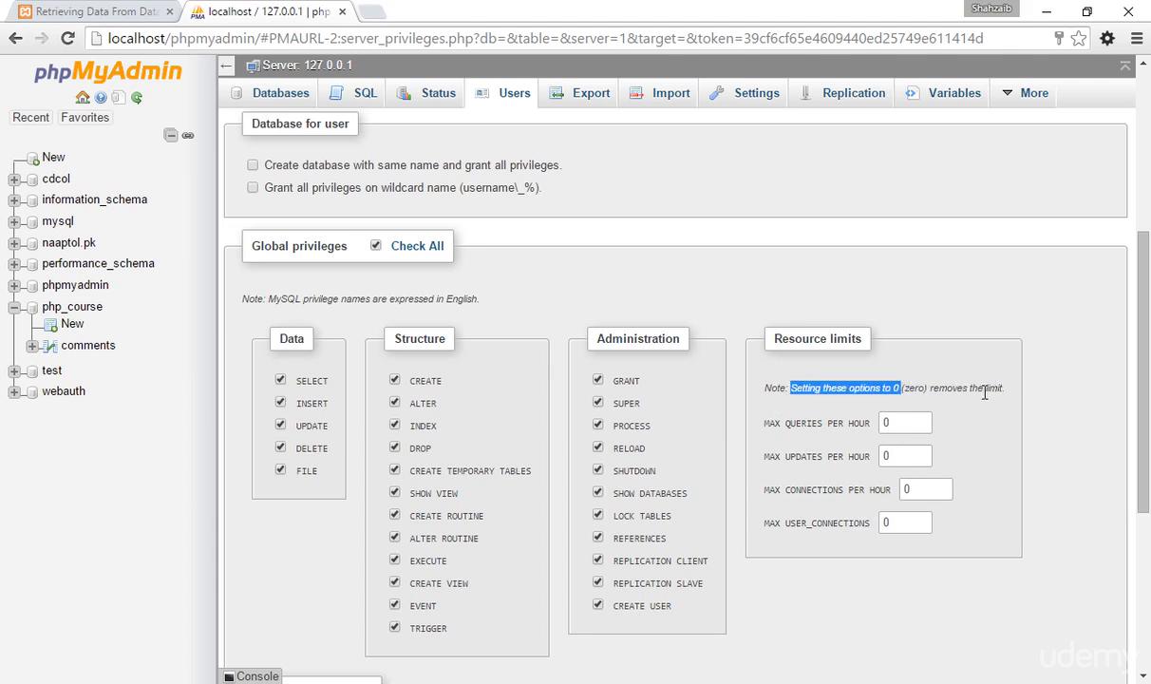
pyautogui.click(938, 385)
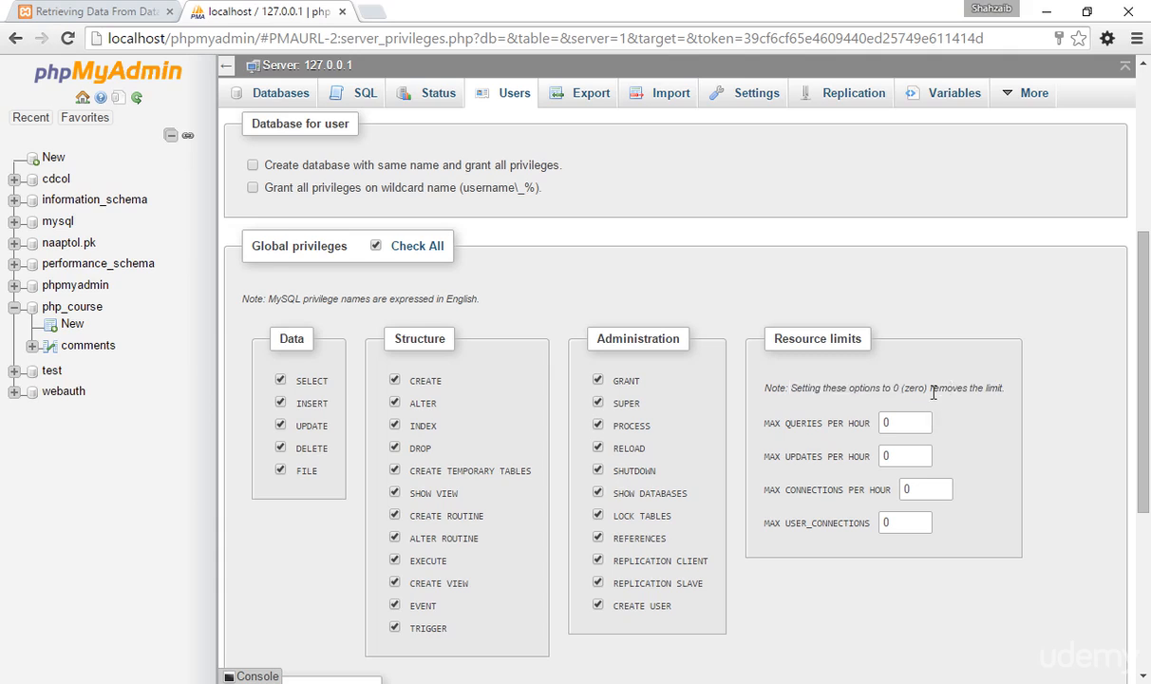
pyautogui.scroll(1, 933, 391)
pyautogui.scroll(2, 934, 392)
pyautogui.scroll(-3, 892, 427)
pyautogui.scroll(-1, 838, 527)
pyautogui.scroll(-2, 835, 526)
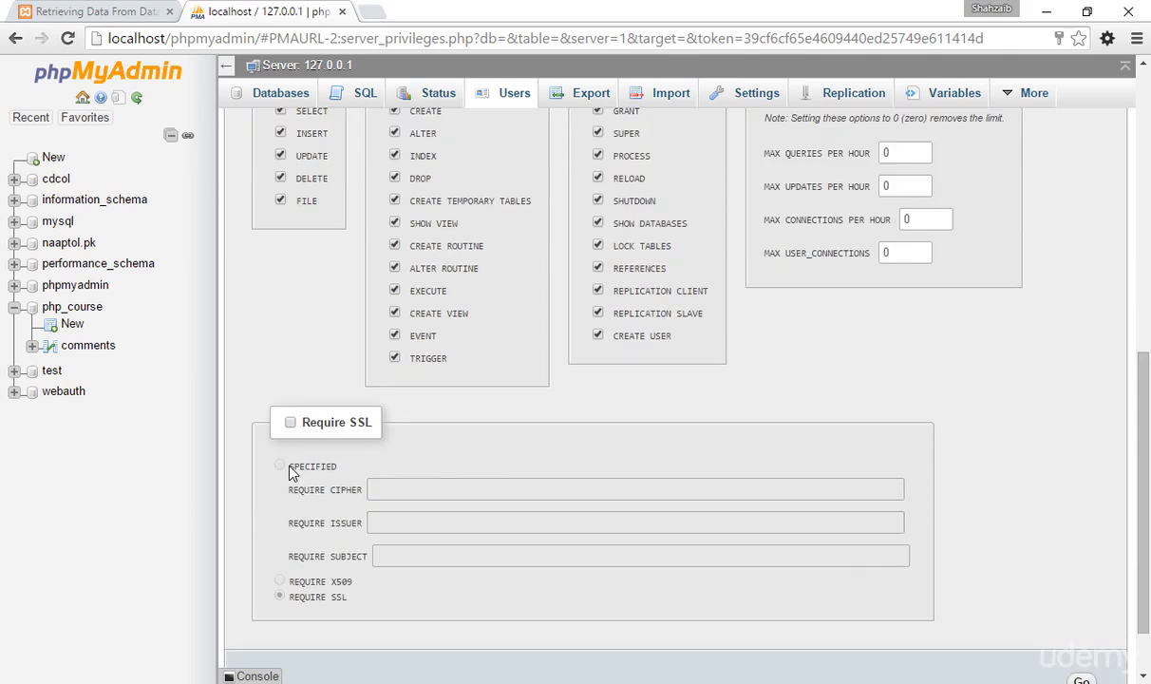
pyautogui.scroll(-1, 361, 522)
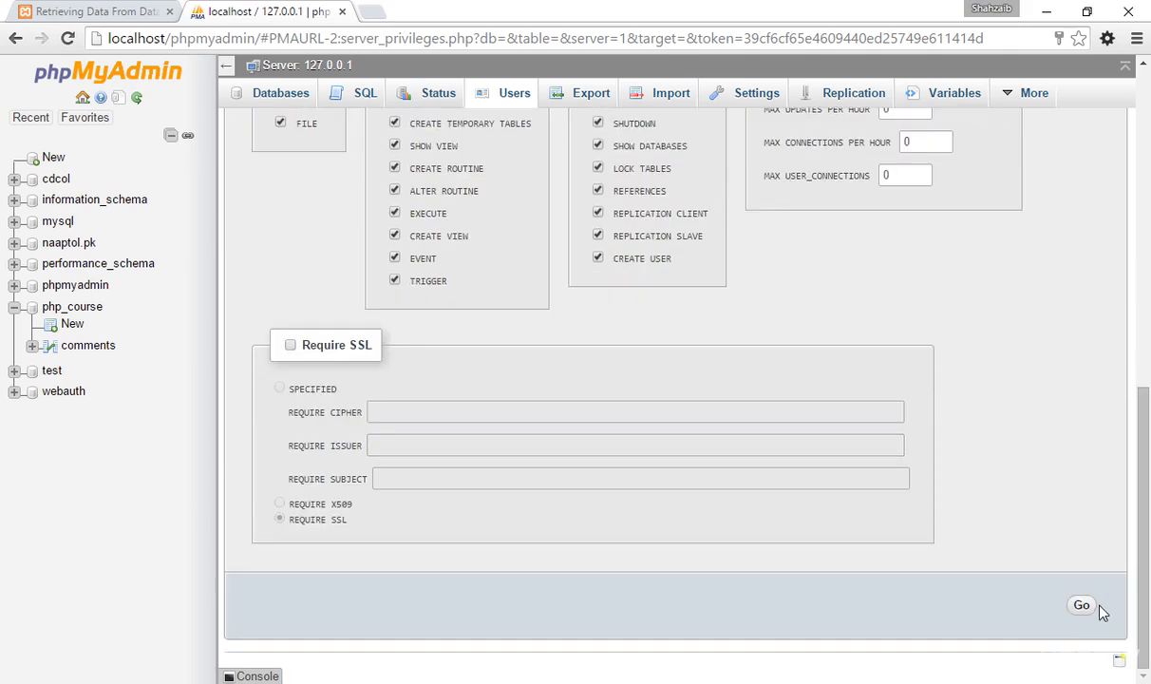
# Review the new user's login information and global privileges through to the end of the form, keeping all privileges selected.
pyautogui.moveTo(1146, 571); pyautogui.dragTo(1125, 272)
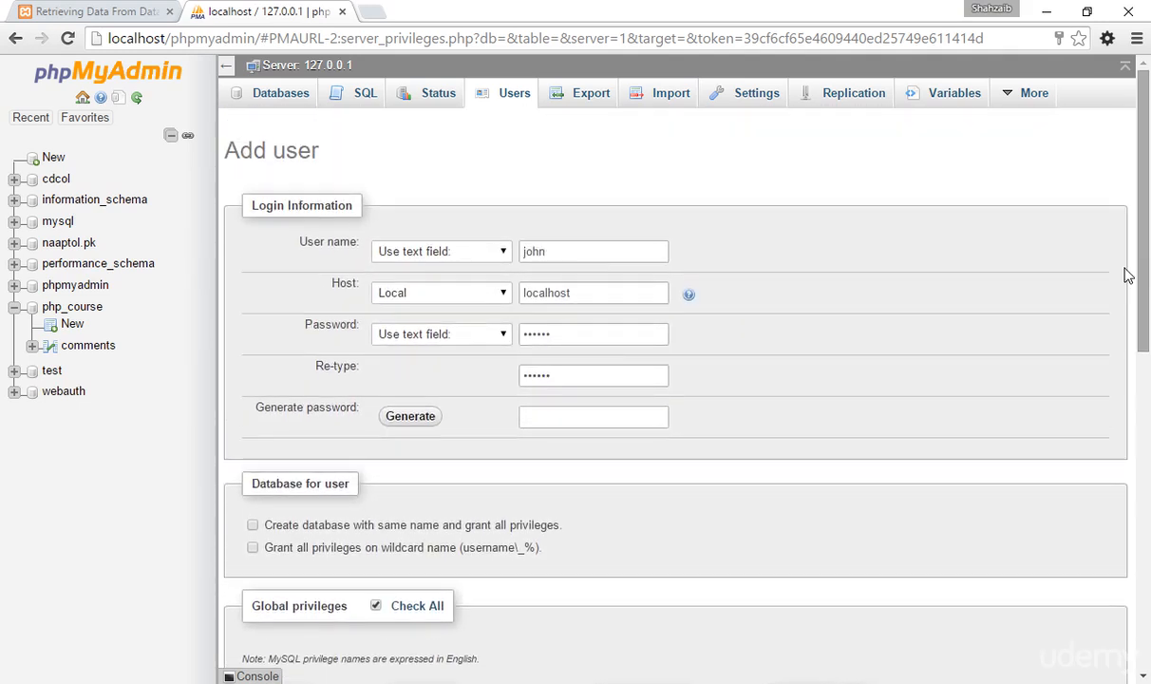
pyautogui.click(548, 252)
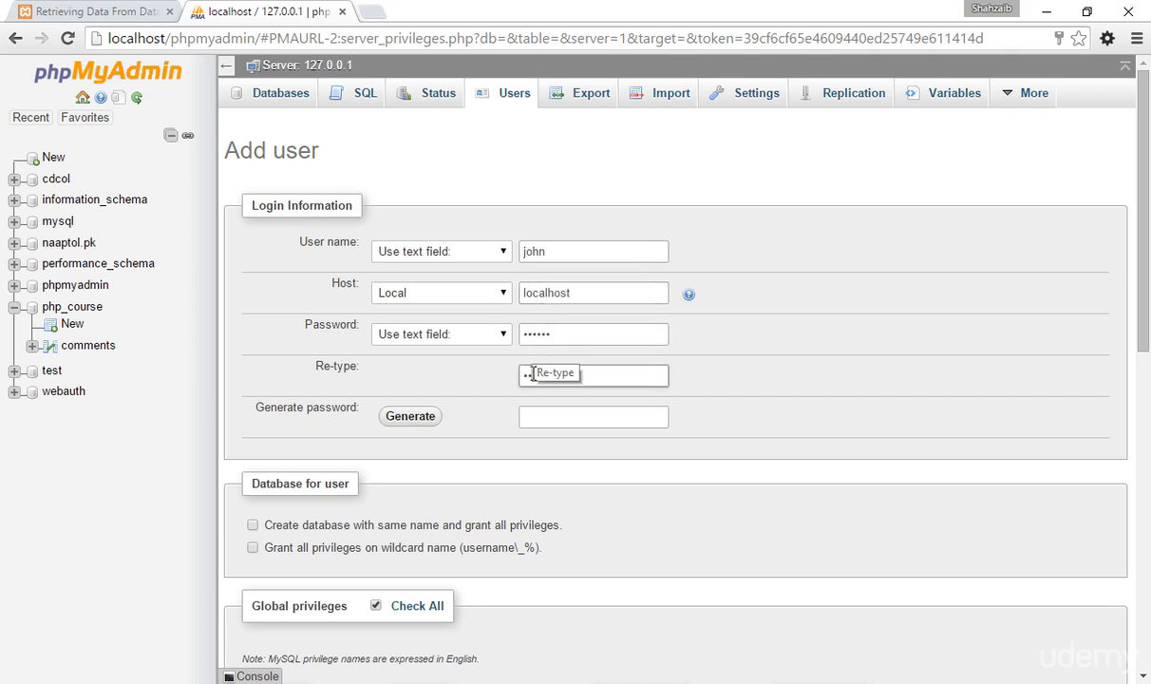
pyautogui.scroll(-2, 479, 432)
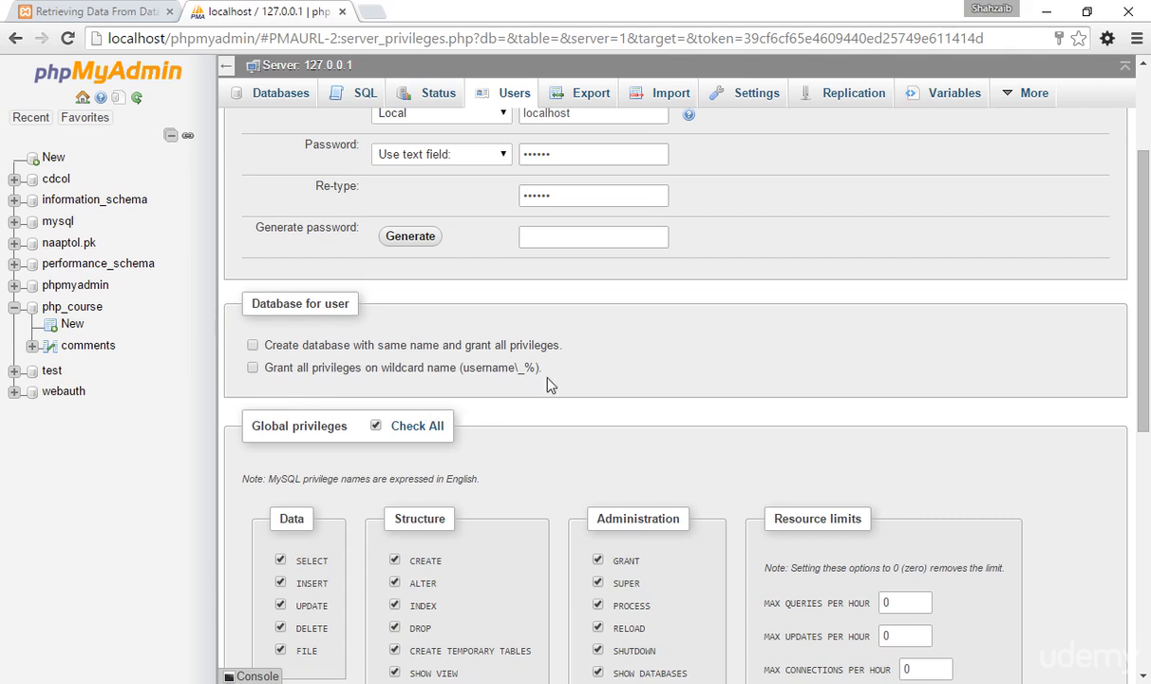
pyautogui.scroll(-1, 366, 508)
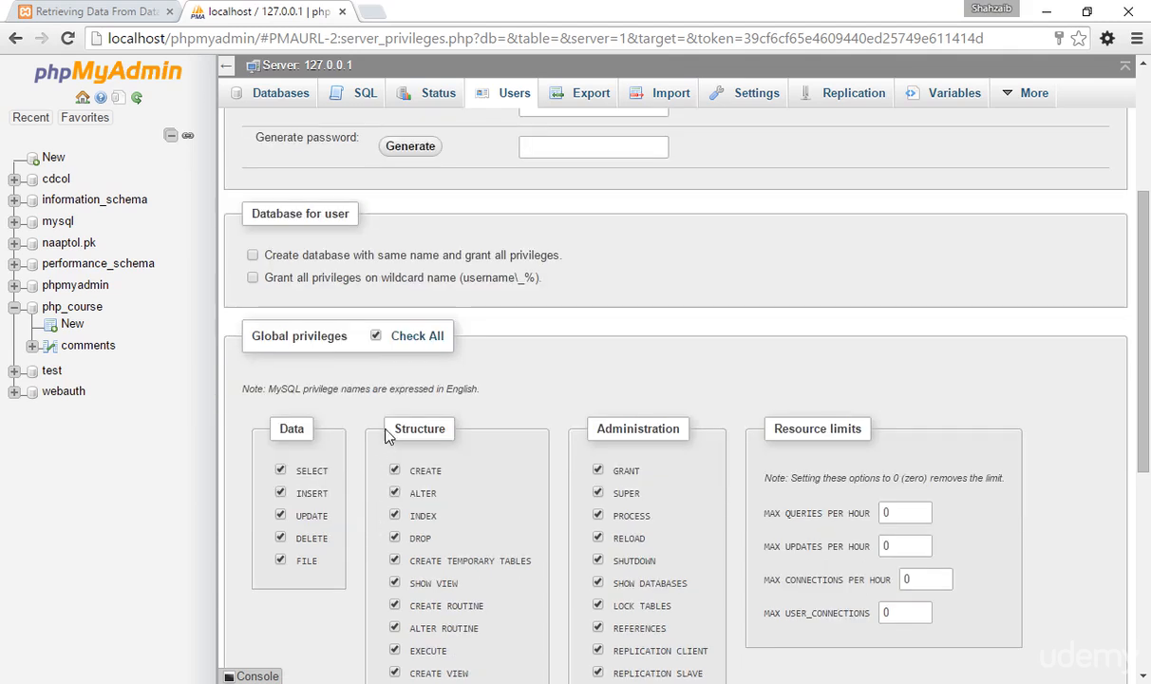
pyautogui.click(402, 339)
pyautogui.click(401, 342)
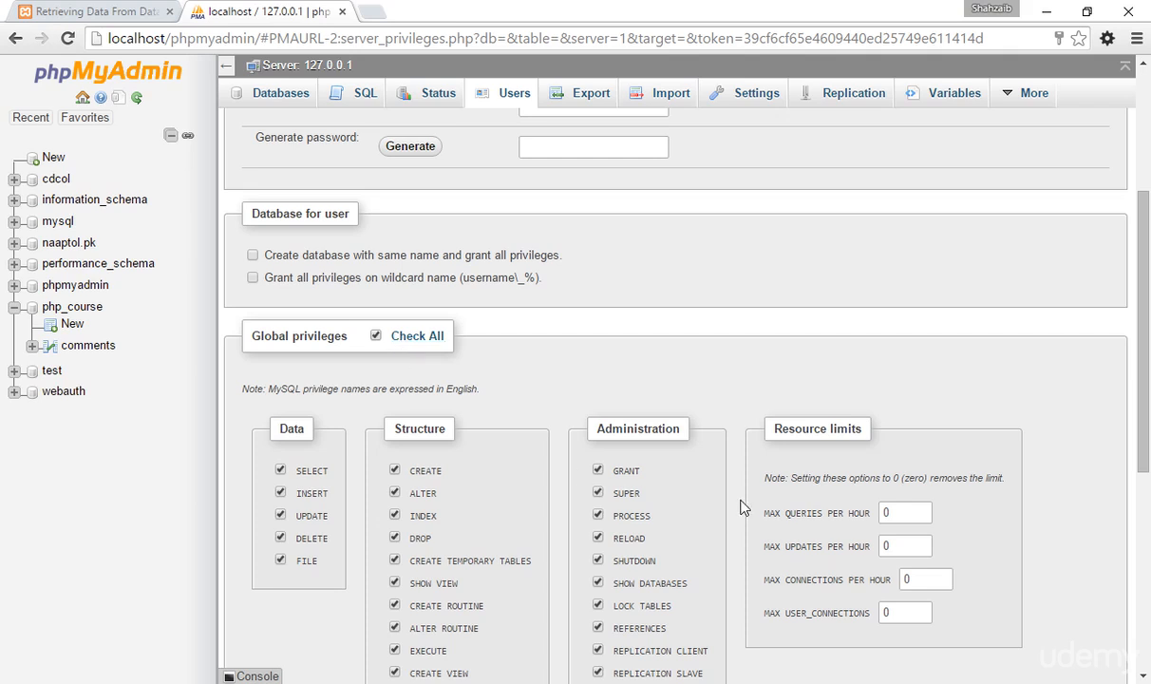
pyautogui.scroll(-5, 742, 506)
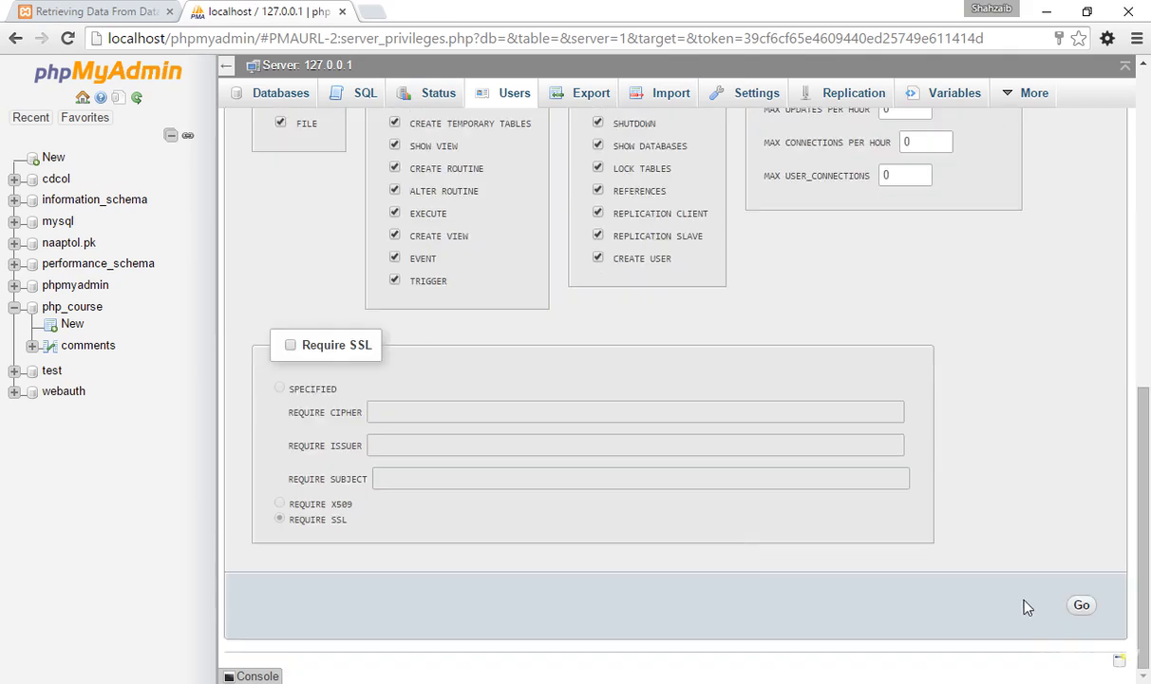
# Create the new user with the chosen privileges, and open the overview of all users to check the accounts and removal options.
pyautogui.click(1080, 606)
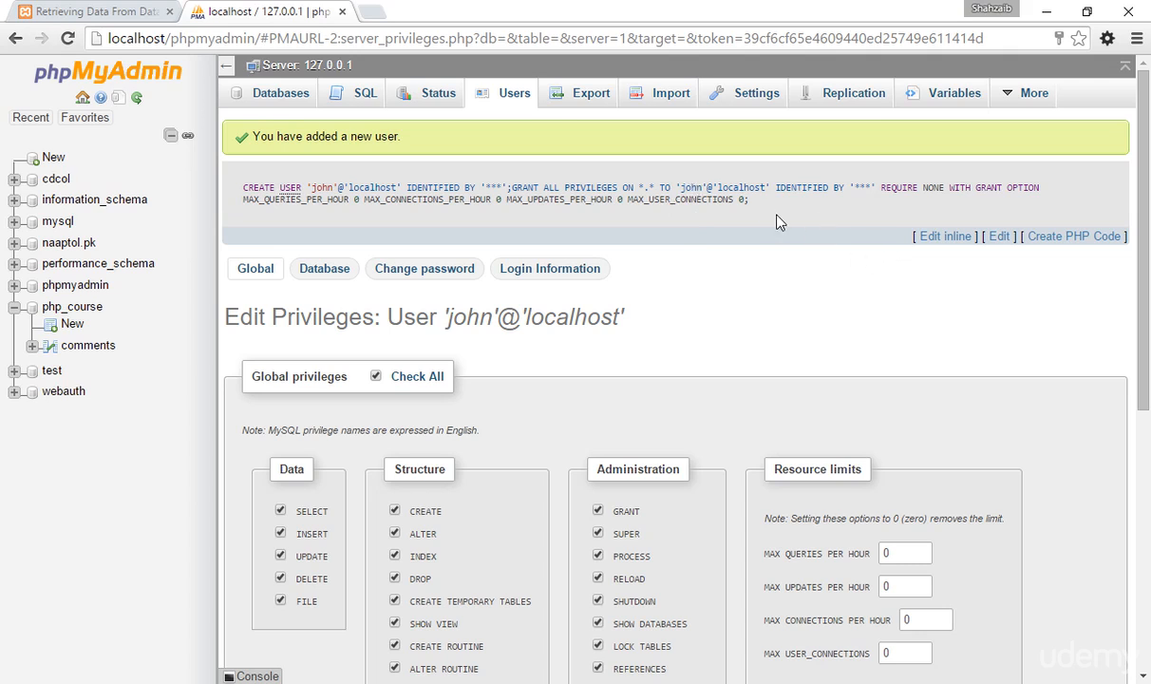
pyautogui.click(490, 99)
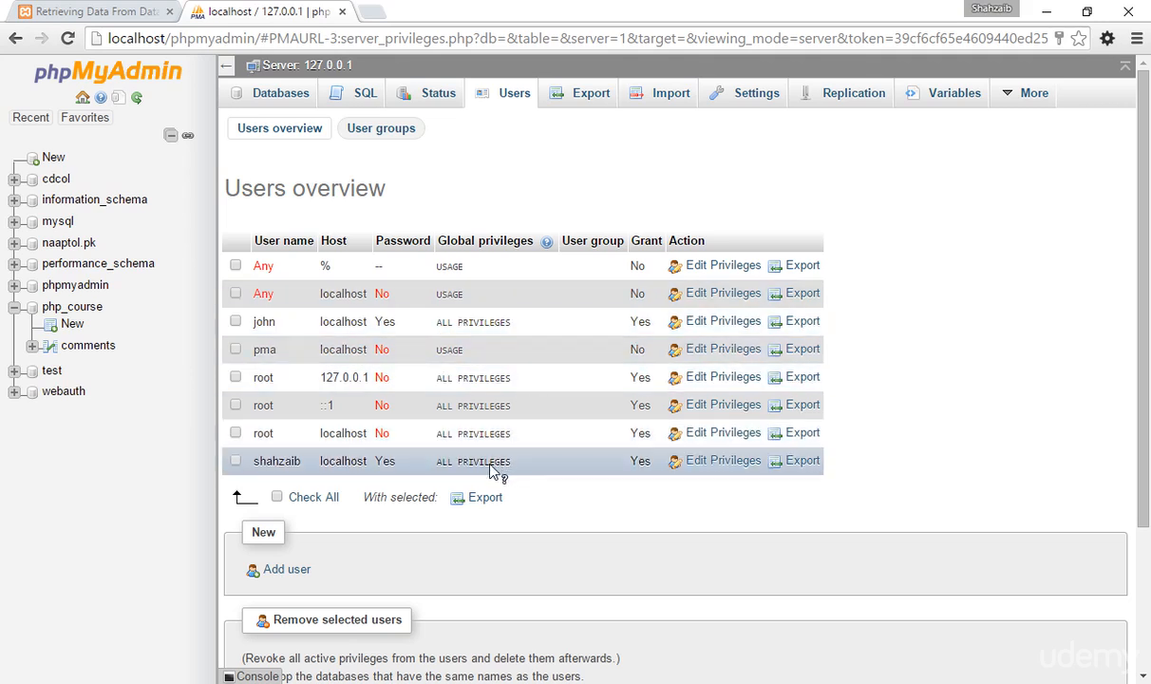
pyautogui.scroll(-1, 484, 475)
pyautogui.scroll(-1, 475, 477)
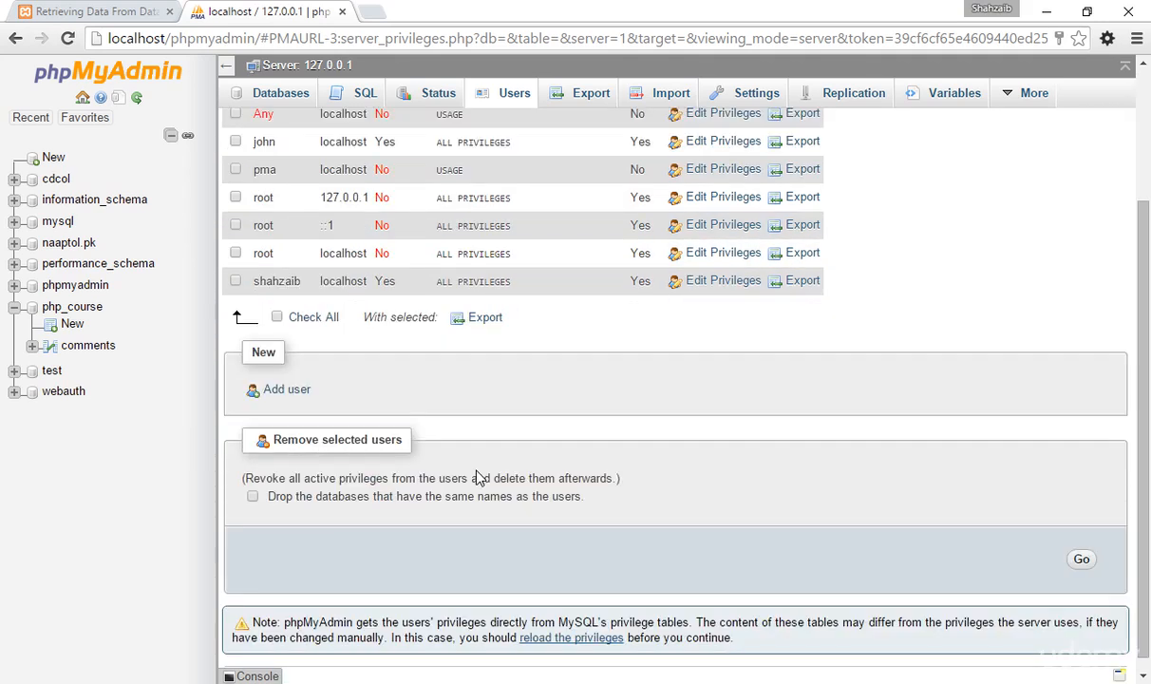
pyautogui.scroll(2, 244, 475)
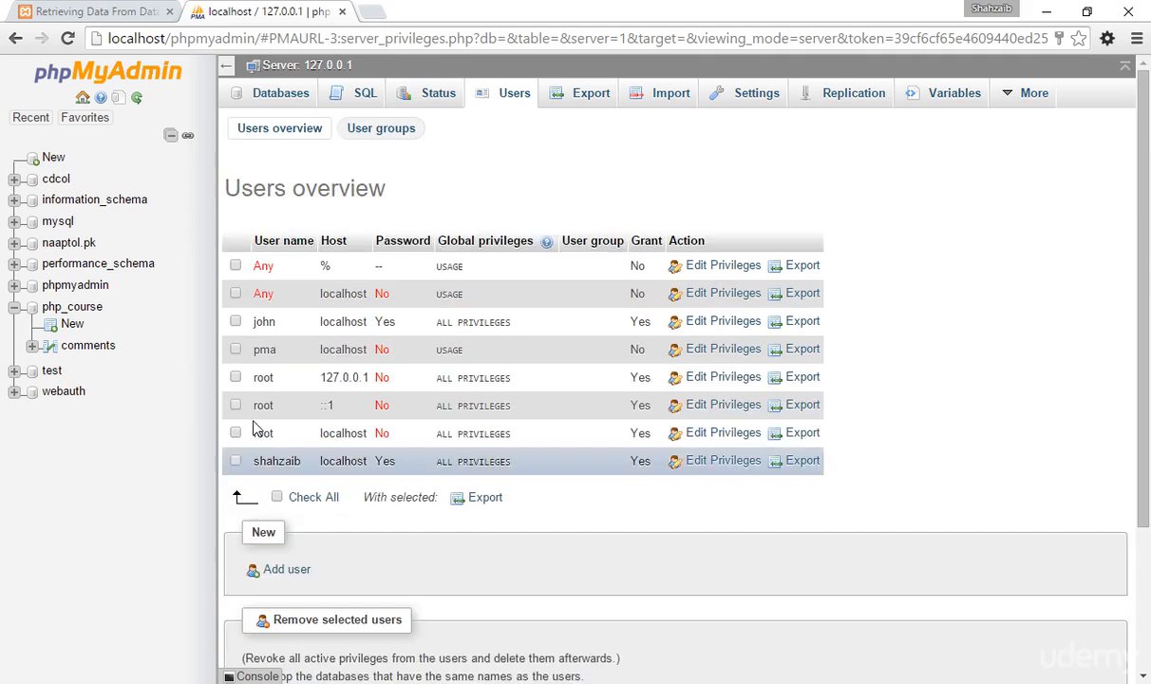
# Try marking the pma user for removal with the option to drop same-named databases, and clear both selections.
pyautogui.click(236, 349)
pyautogui.scroll(-2, 244, 418)
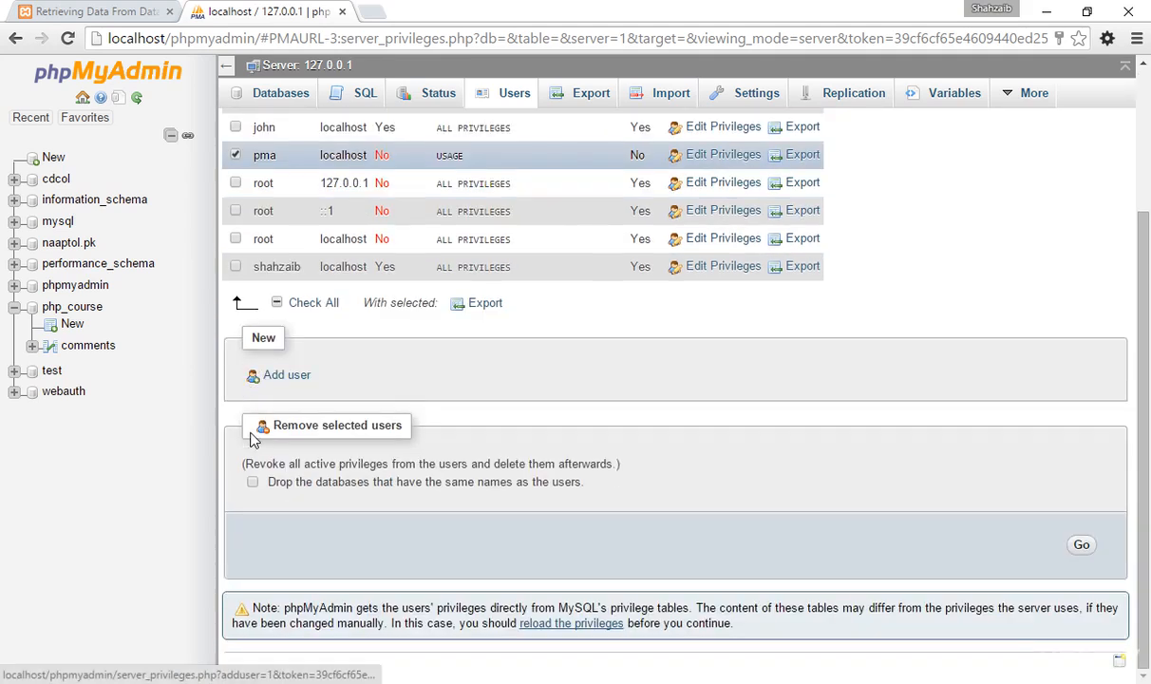
pyautogui.click(252, 482)
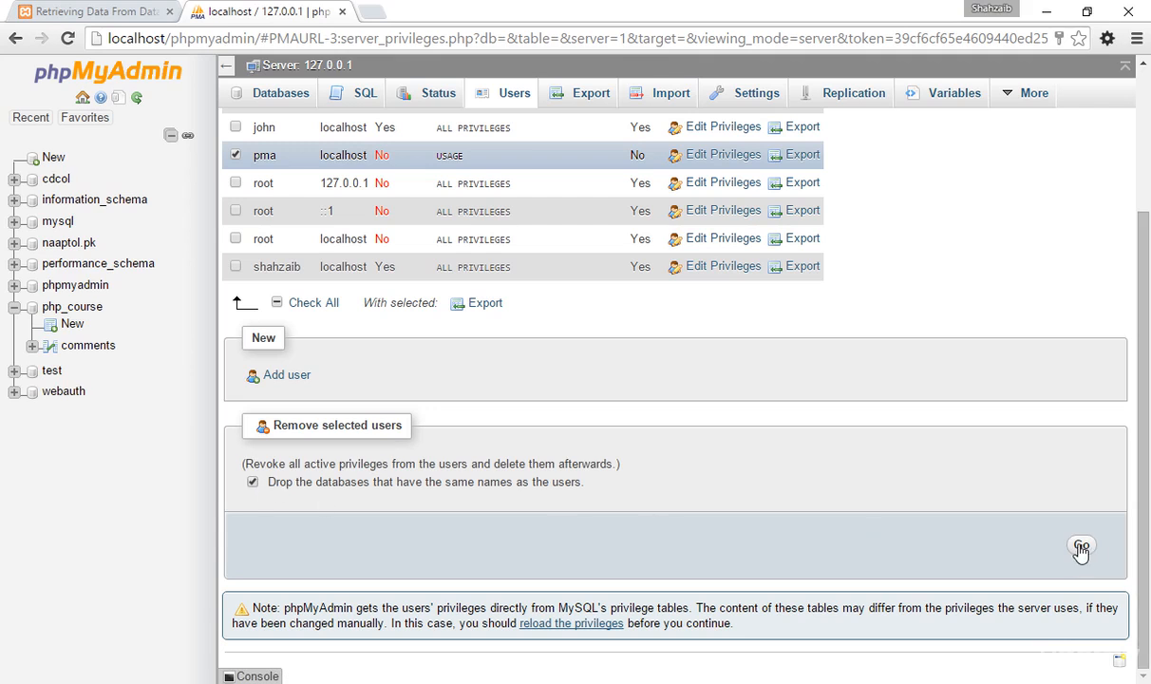
pyautogui.click(252, 485)
pyautogui.scroll(3, 320, 487)
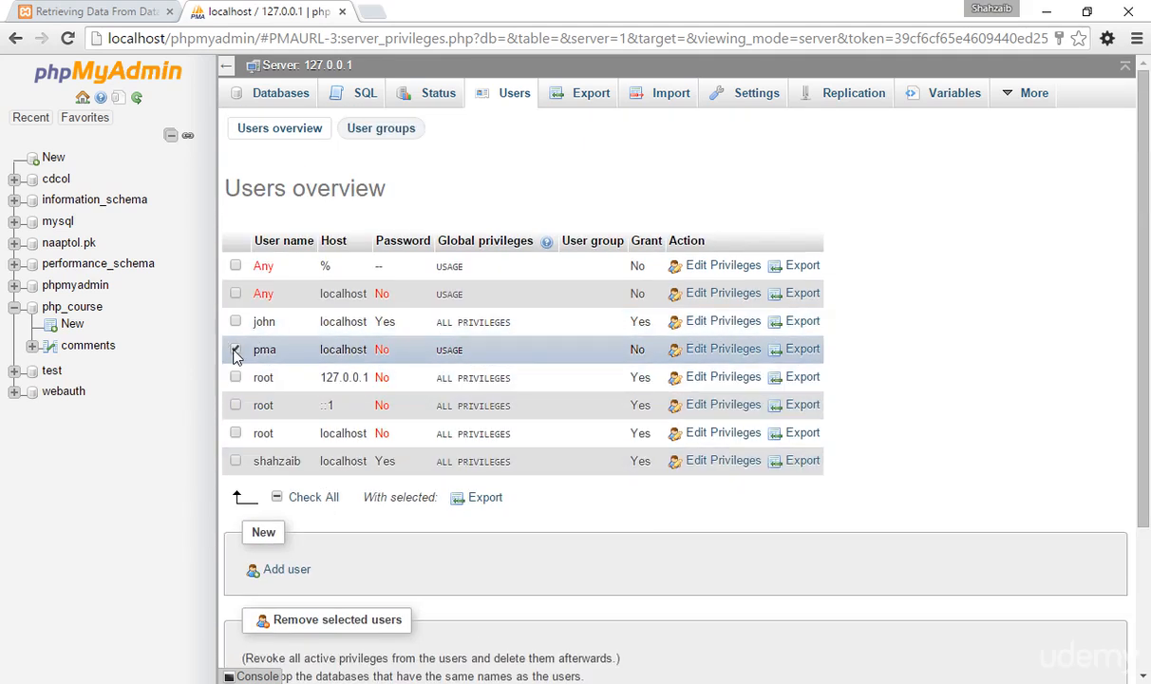
pyautogui.click(237, 351)
# Review the user removal section and the users overview, and minimize all windows to show the desktop.
pyautogui.scroll(-2, 263, 508)
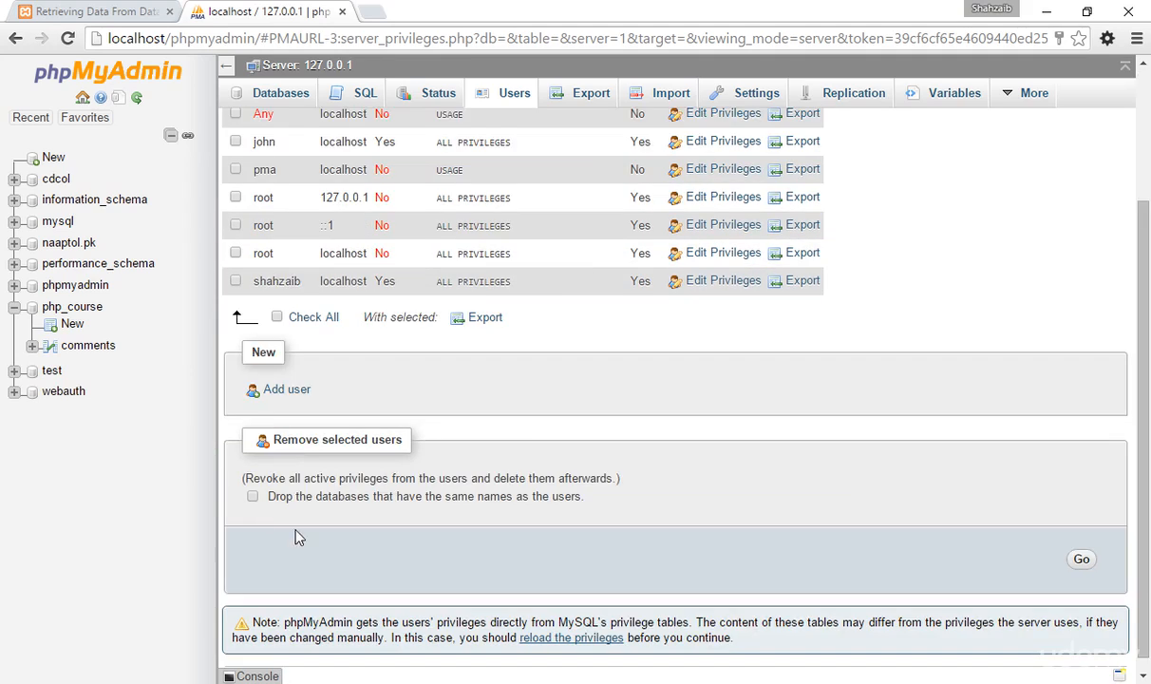
pyautogui.scroll(-1, 409, 469)
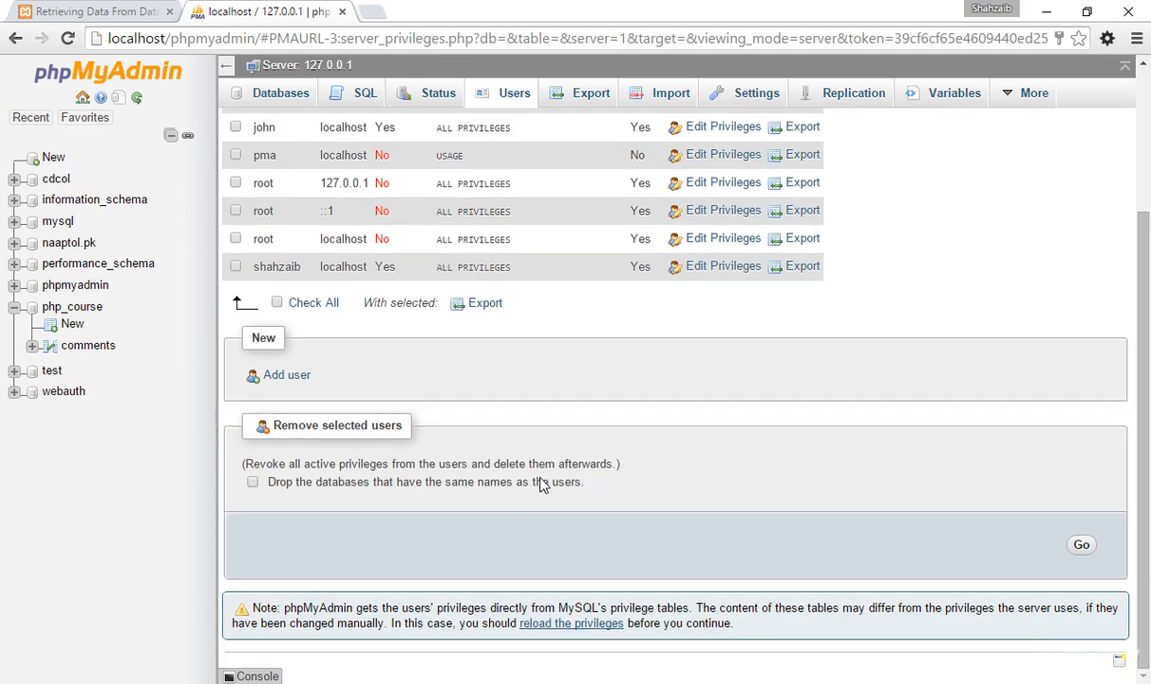
pyautogui.scroll(2, 276, 463)
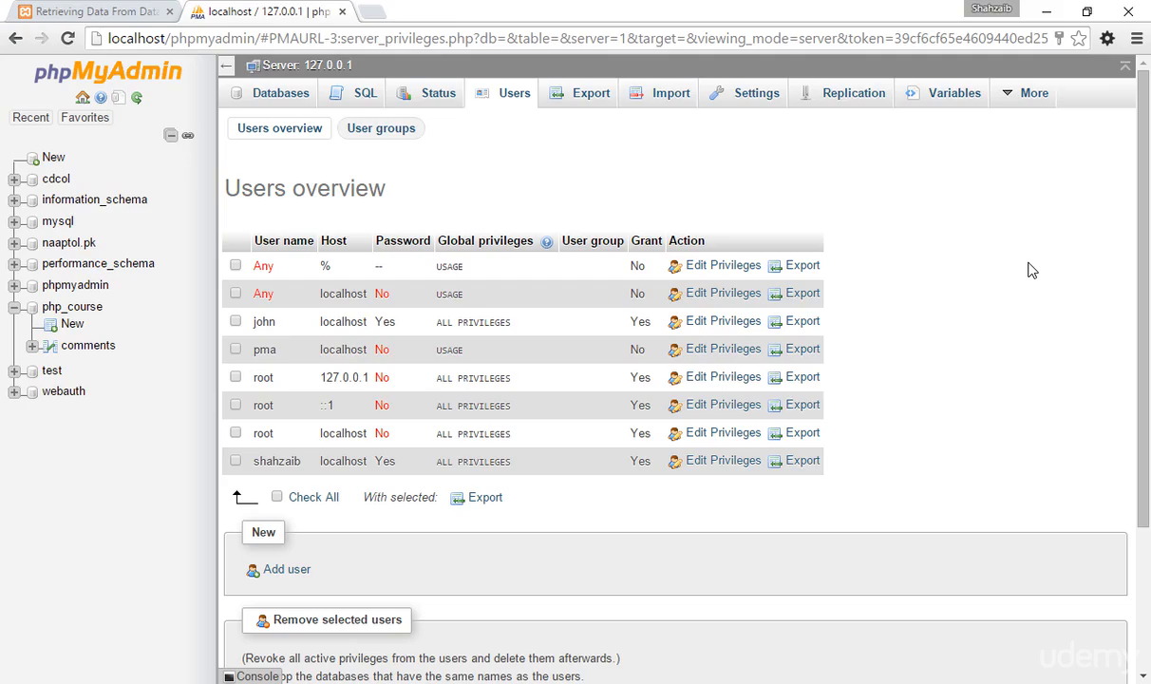
pyautogui.press('super+d')
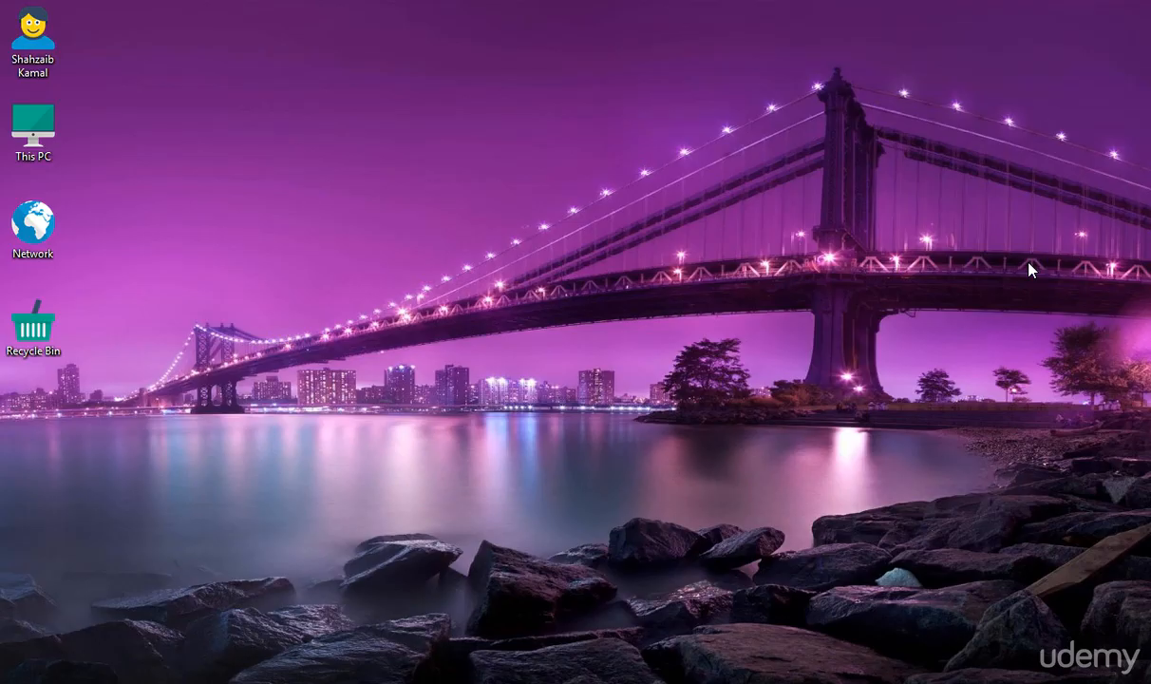